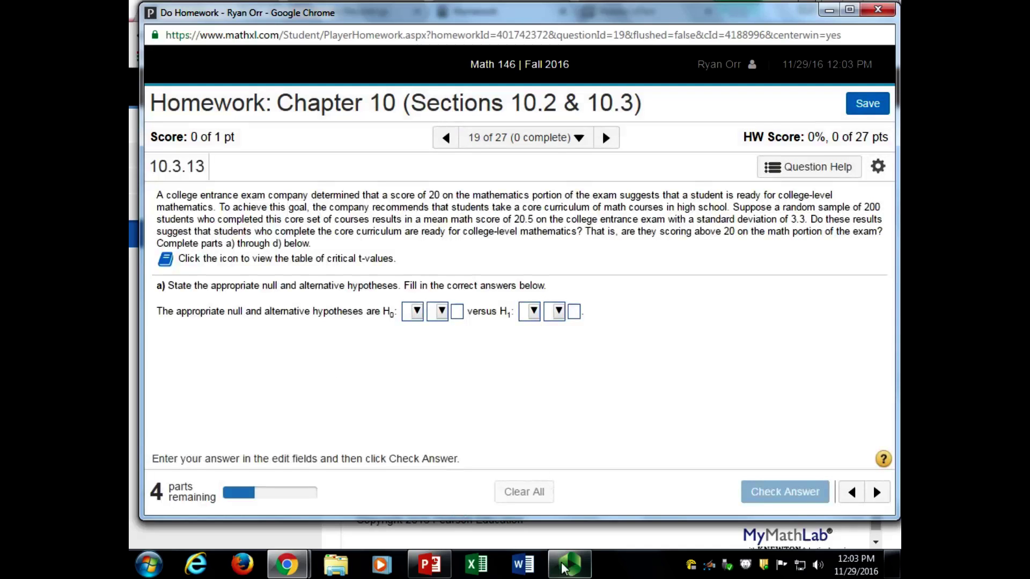
{"action": "mouse_move", "coordinate": [568, 566]}
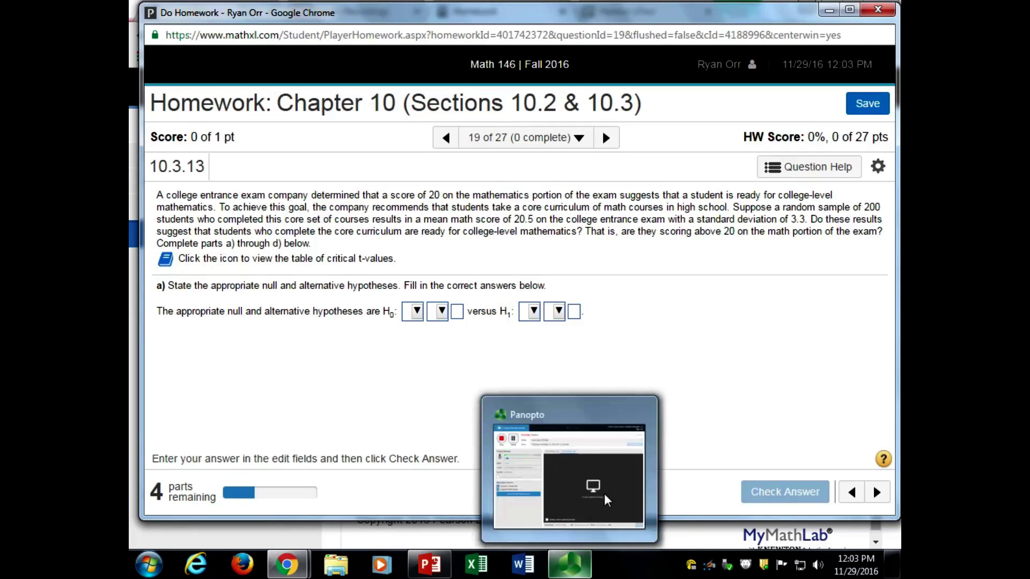
{"action": "mouse_move", "coordinate": [581, 479]}
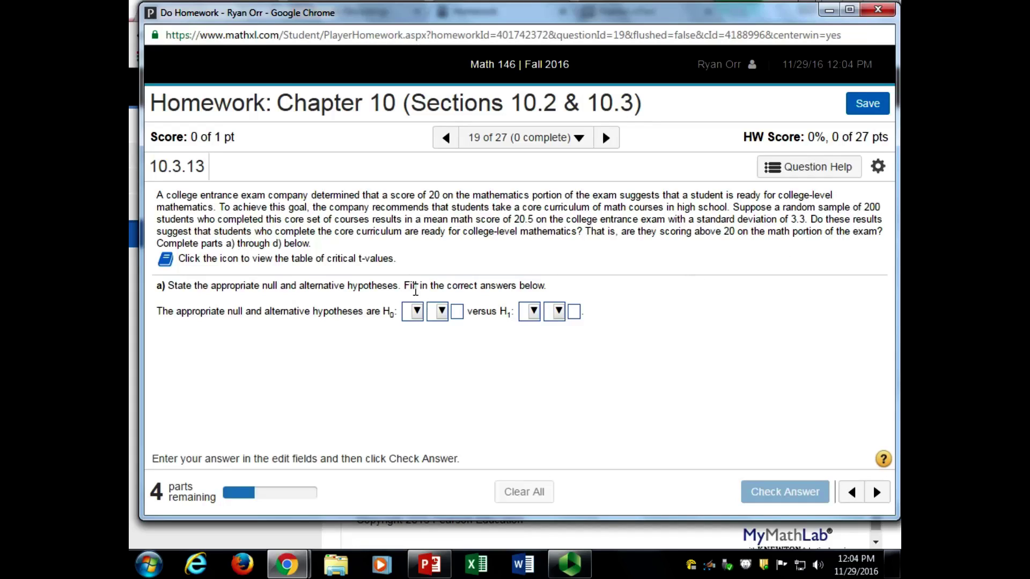
- Fill in the null hypothesis of part a as μ = 20
{"action": "left_click", "coordinate": [418, 317]}
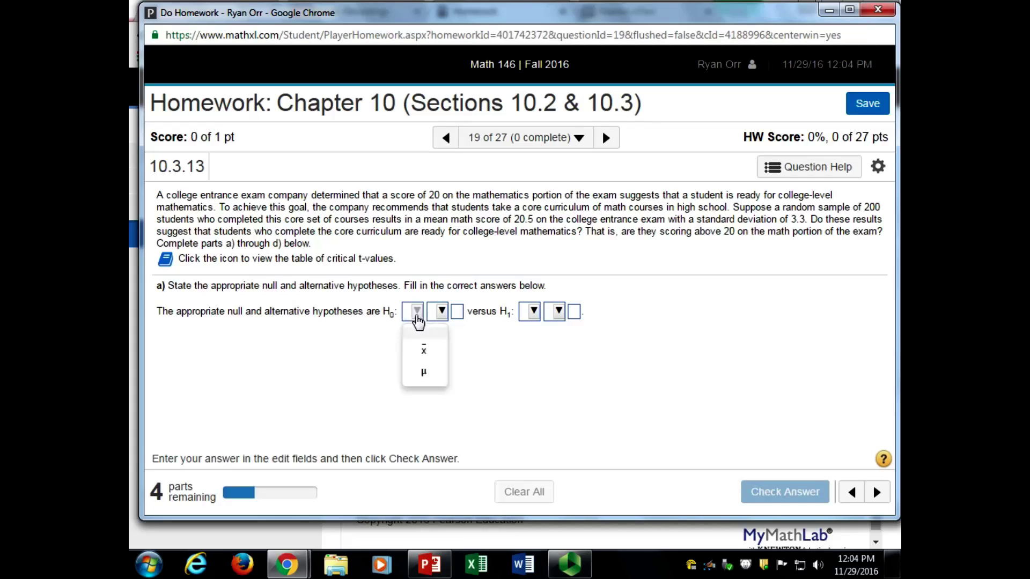
{"action": "left_click", "coordinate": [425, 374]}
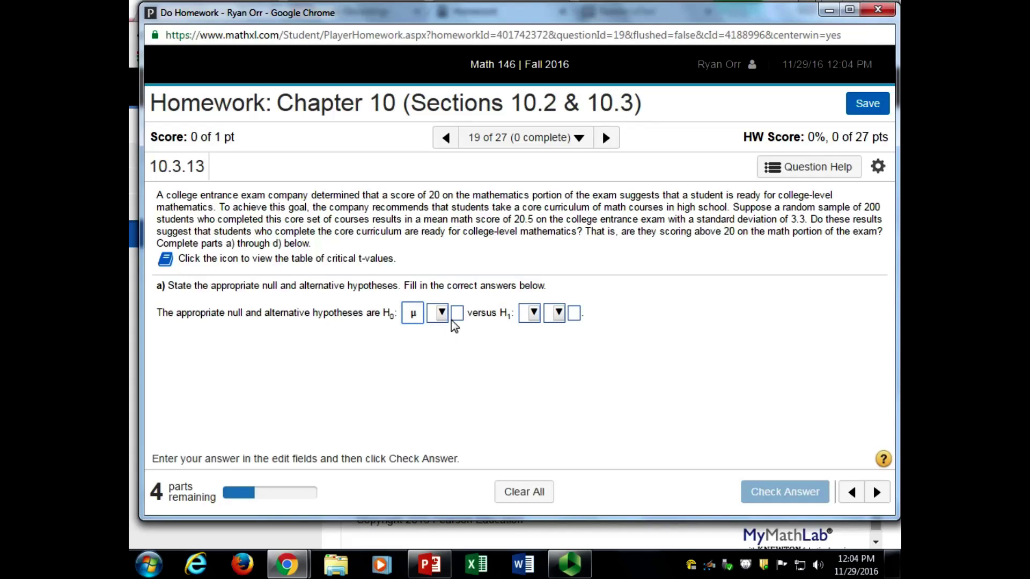
{"action": "left_click", "coordinate": [442, 313]}
{"action": "left_click", "coordinate": [451, 431]}
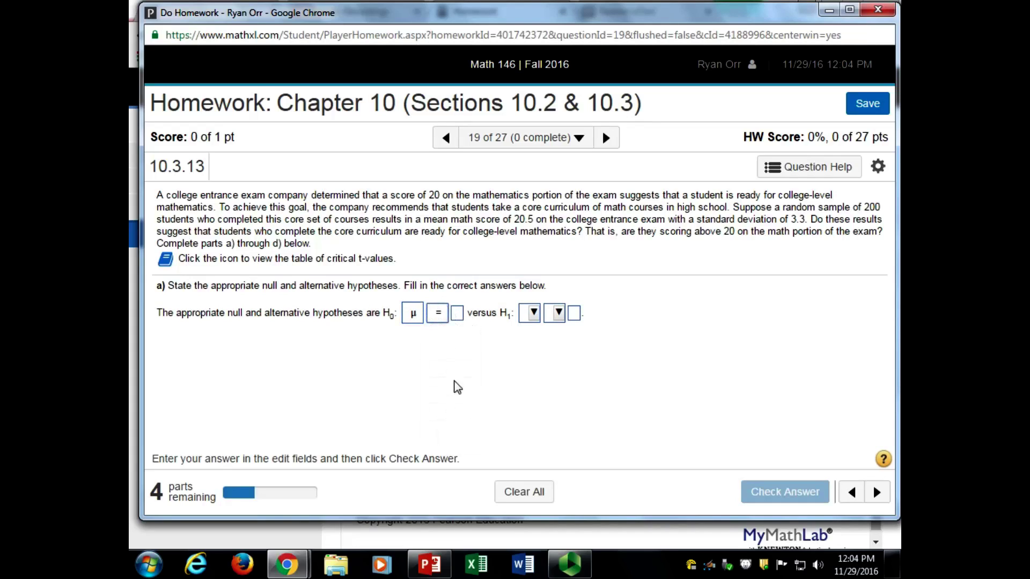
{"action": "left_click", "coordinate": [457, 319]}
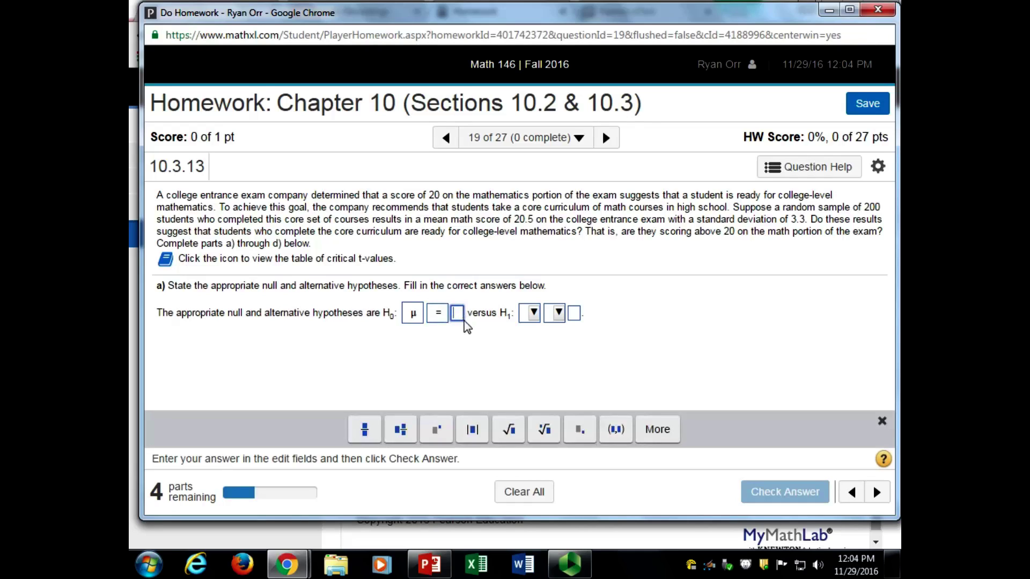
{"action": "type", "text": "20"}
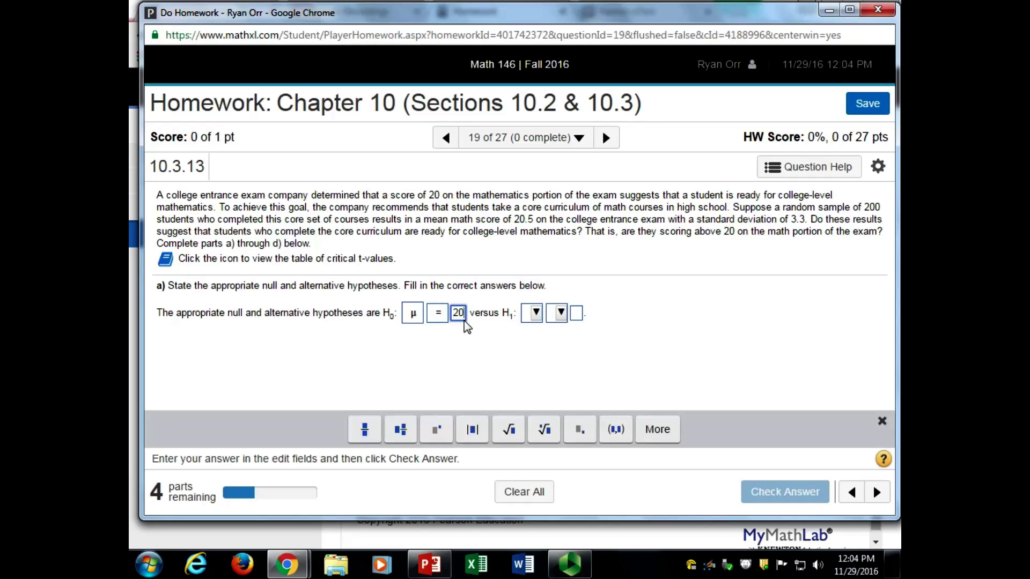
- Fill in the alternative hypothesis as μ > 20, submit part a for checking and continue to part b
{"action": "left_click", "coordinate": [529, 314]}
{"action": "left_click", "coordinate": [543, 352]}
{"action": "left_click", "coordinate": [561, 313]}
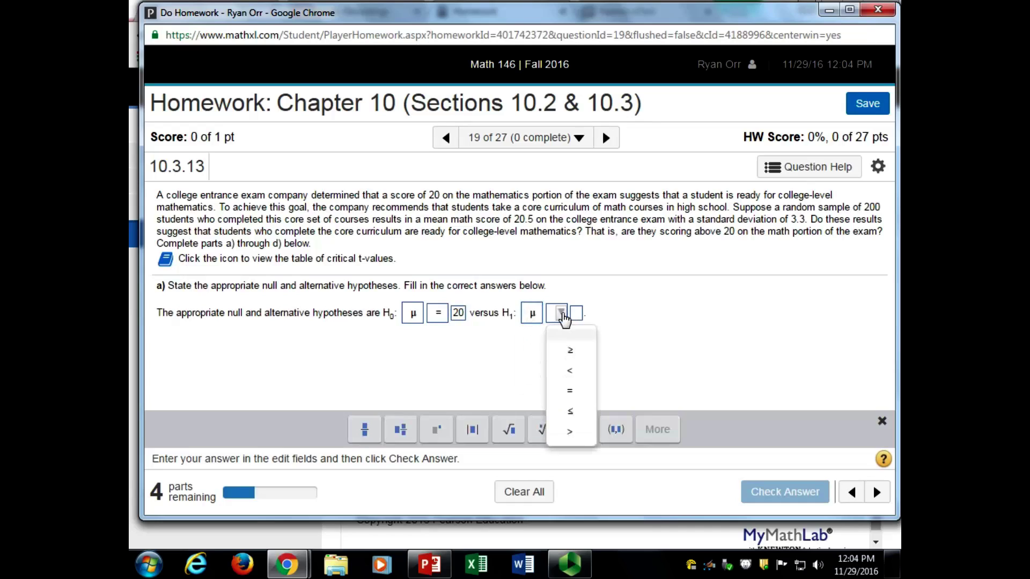
{"action": "left_click", "coordinate": [584, 430]}
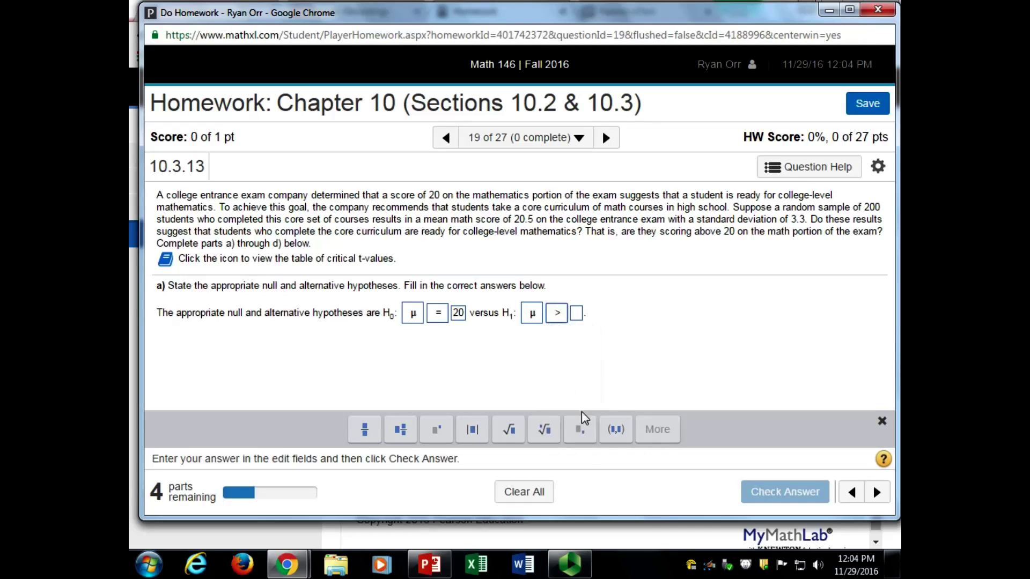
{"action": "left_click", "coordinate": [582, 313]}
{"action": "type", "text": "20"}
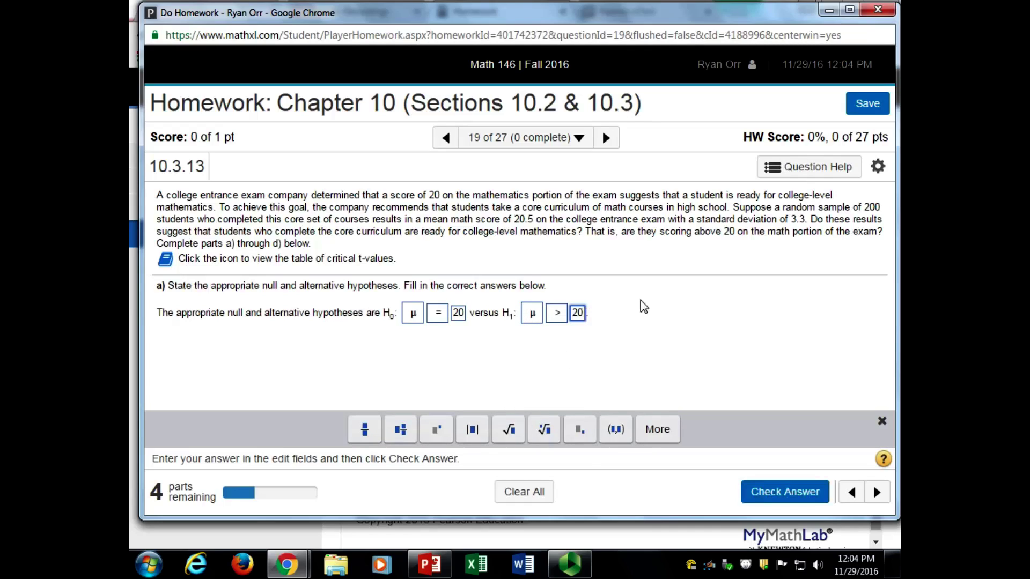
{"action": "left_click", "coordinate": [645, 307]}
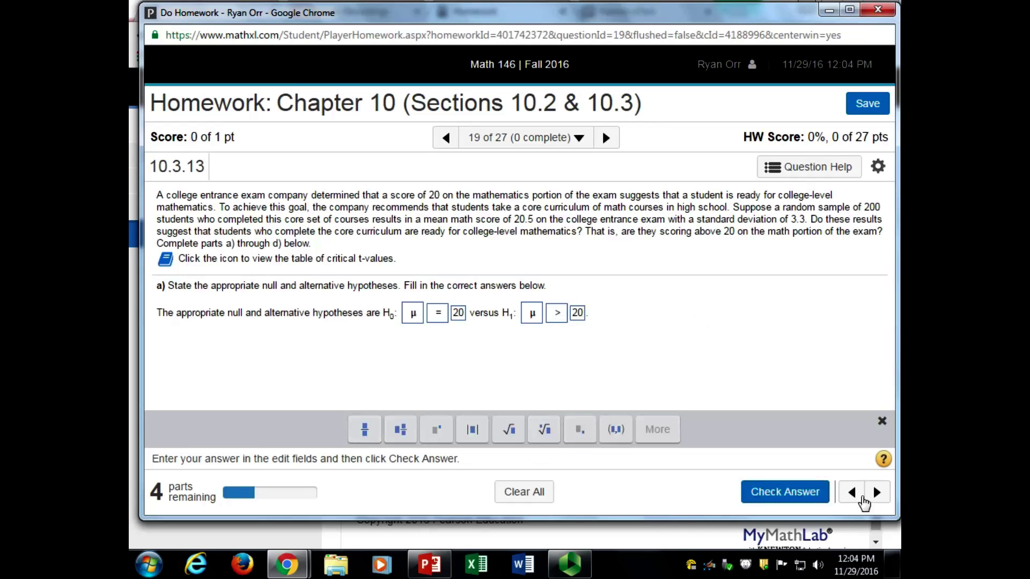
{"action": "left_click", "coordinate": [812, 496]}
{"action": "left_click", "coordinate": [522, 353]}
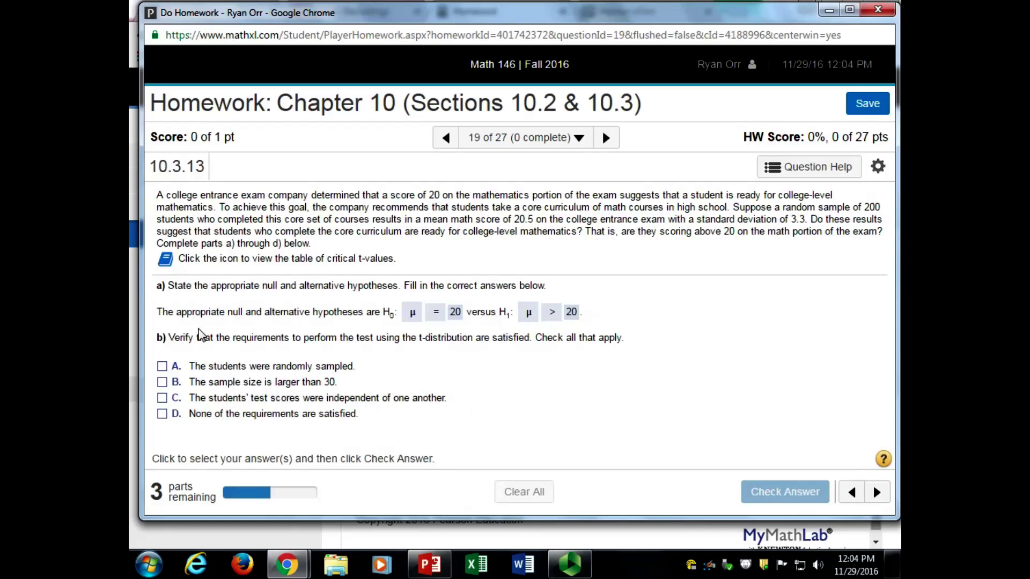
- Mark requirements A, B and C as satisfied in part b, submit the answer and continue to part c
{"action": "left_click", "coordinate": [162, 368]}
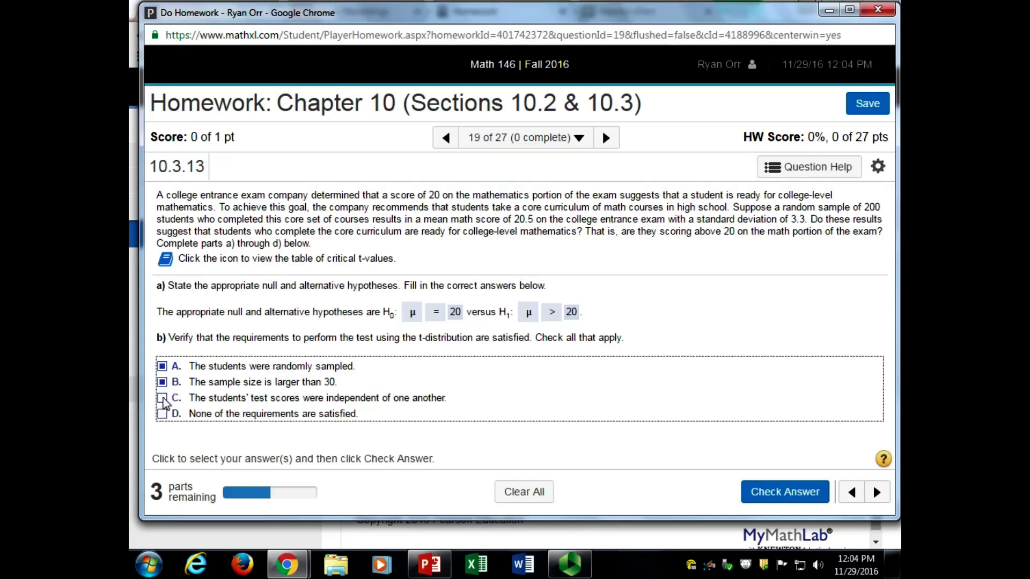
{"action": "left_click", "coordinate": [783, 498]}
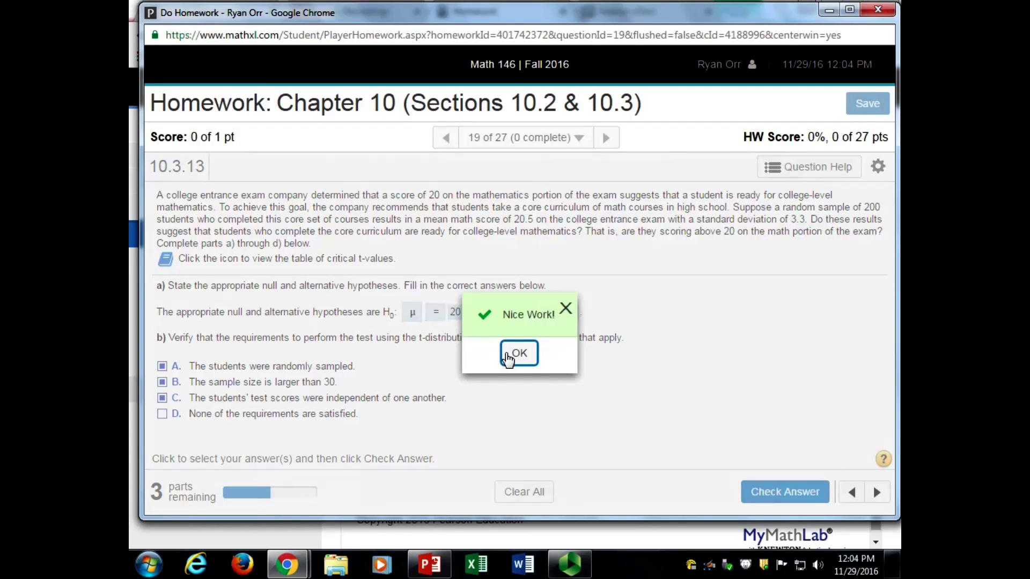
{"action": "left_click", "coordinate": [507, 354]}
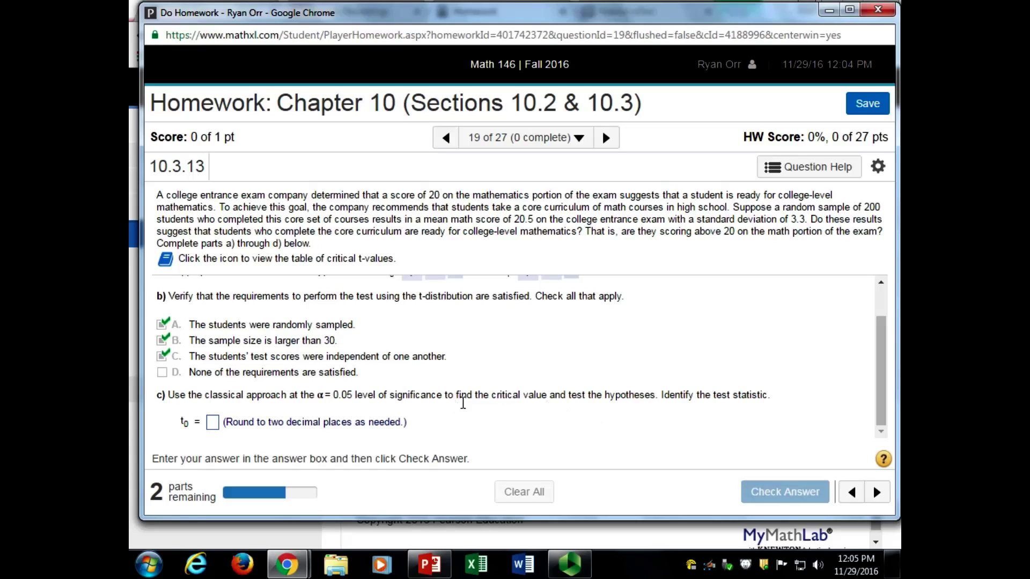
- Review the part c request to identify the test statistic and the sample data given in the problem text
{"action": "left_click_drag", "start_coordinate": [462, 403], "coordinate": [788, 398]}
{"action": "left_click", "coordinate": [481, 406]}
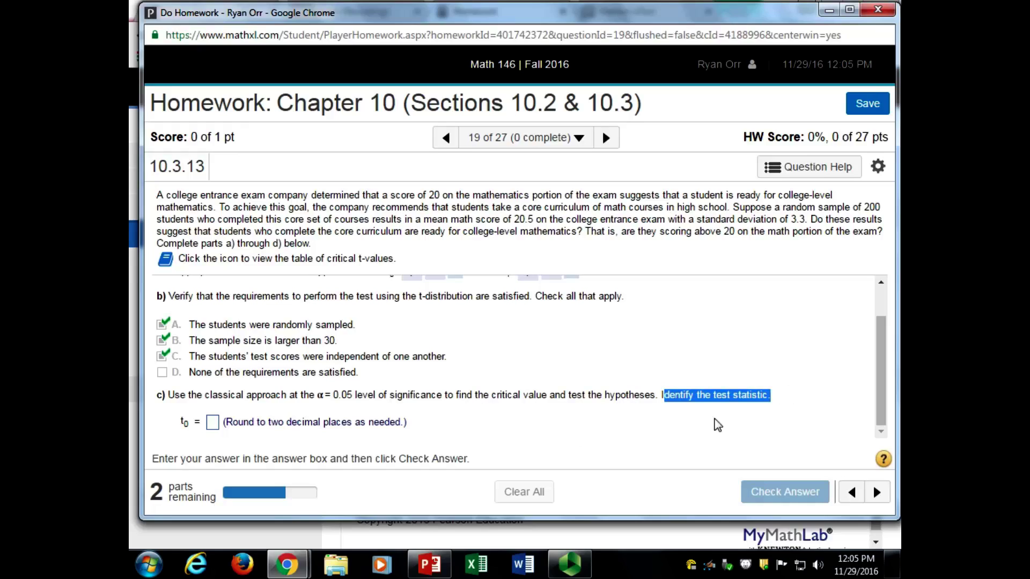
{"action": "left_click", "coordinate": [706, 403]}
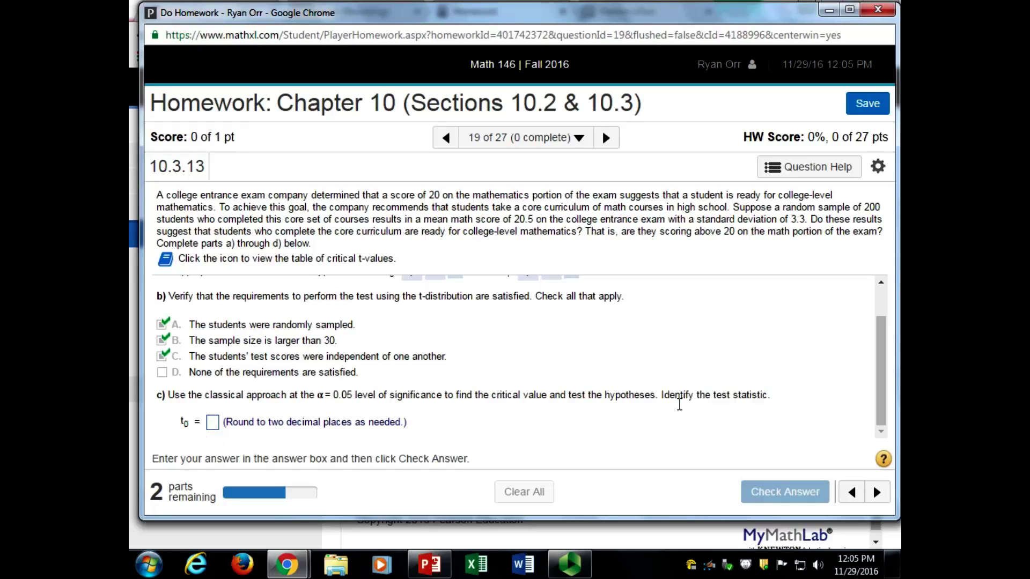
{"action": "left_click_drag", "start_coordinate": [662, 400], "coordinate": [784, 401]}
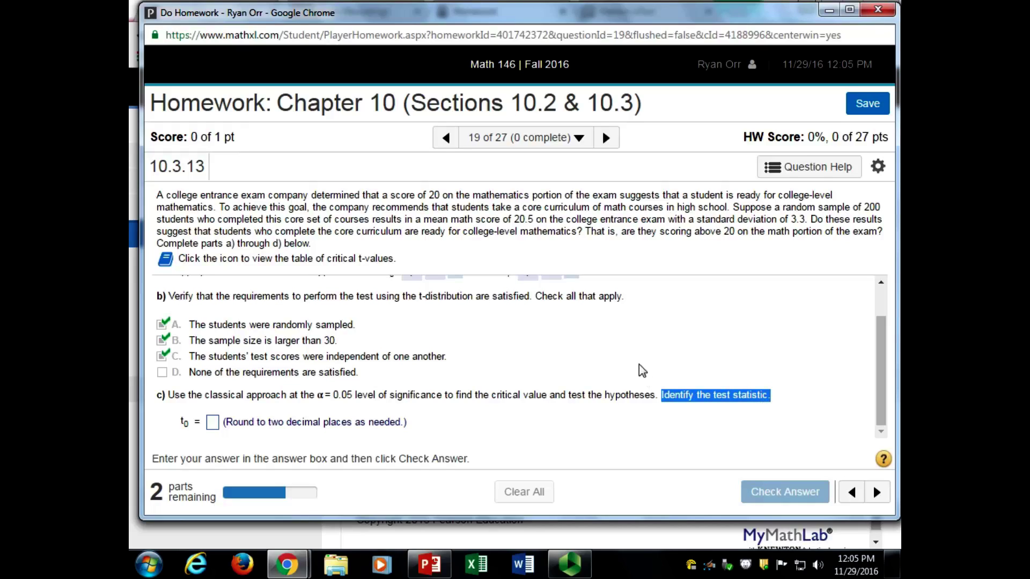
{"action": "left_click", "coordinate": [212, 422]}
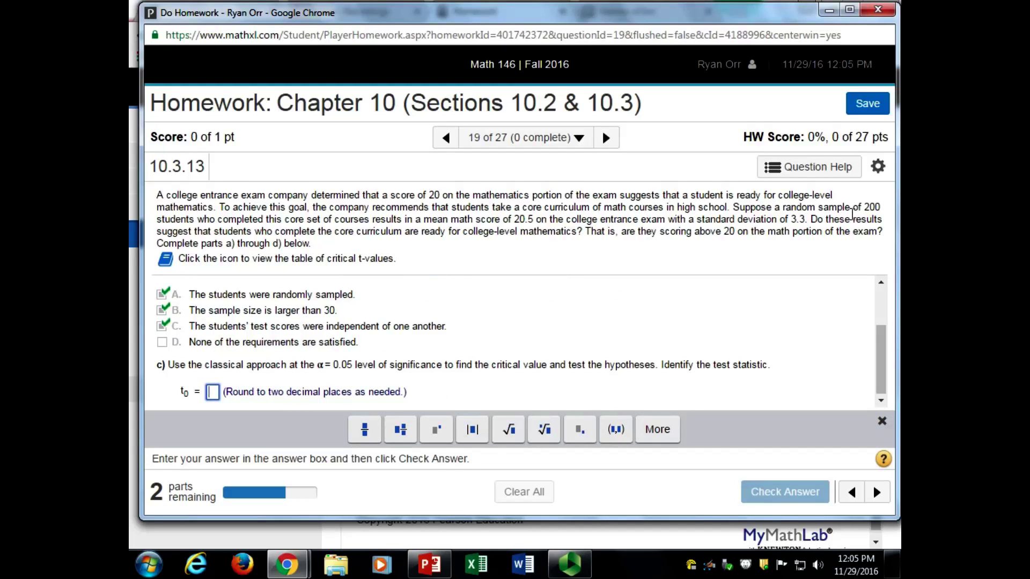
{"action": "left_click", "coordinate": [523, 225]}
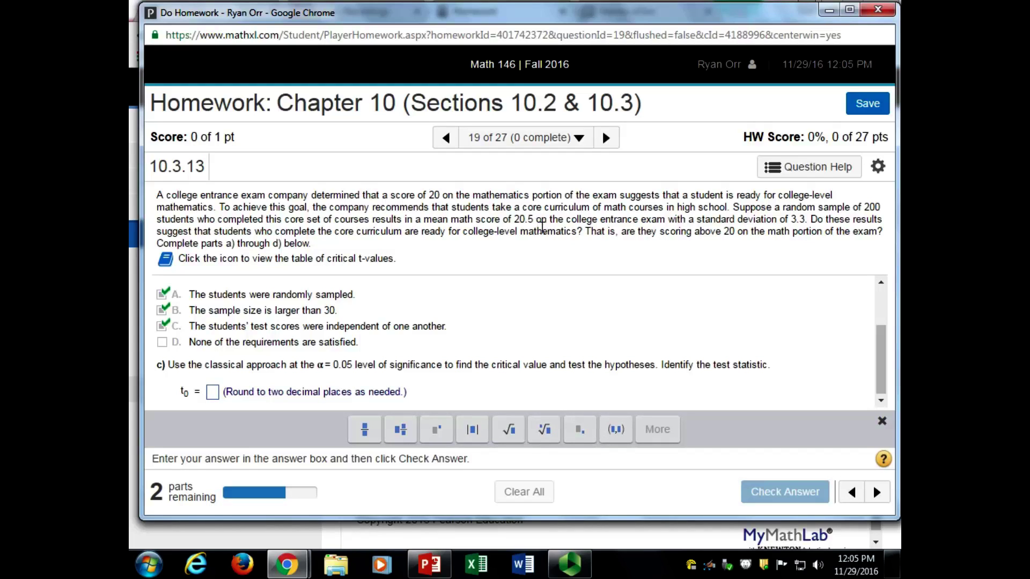
- Switch to PowerPoint and create a new blank presentation
{"action": "left_click", "coordinate": [429, 564]}
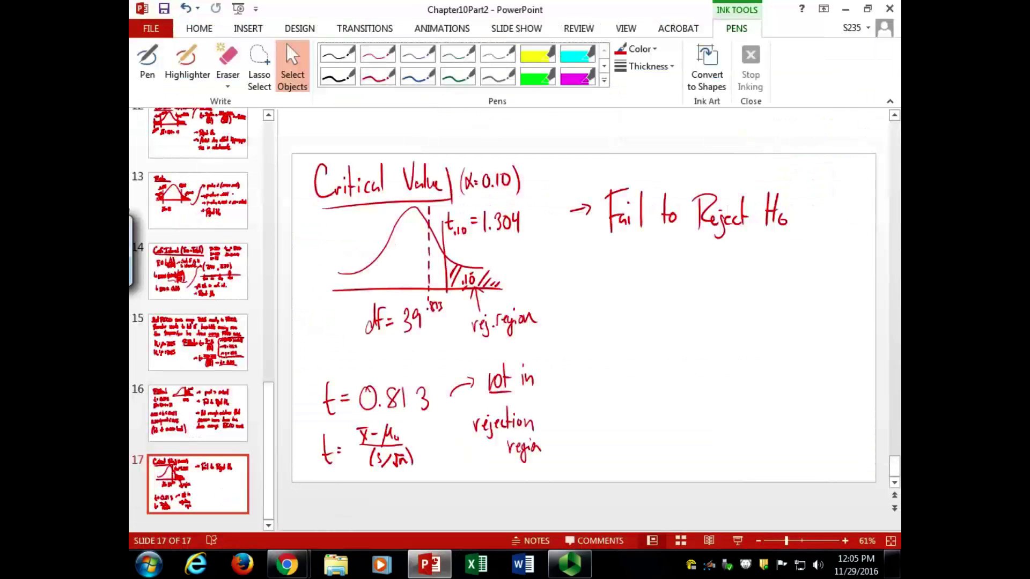
{"action": "left_click", "coordinate": [150, 29]}
{"action": "left_click", "coordinate": [156, 93]}
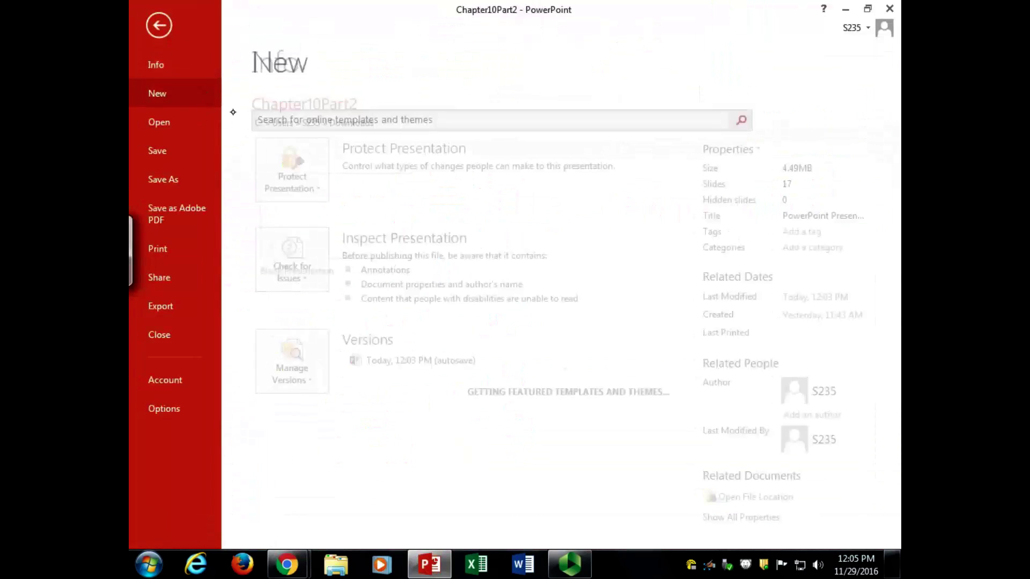
{"action": "left_click", "coordinate": [380, 188]}
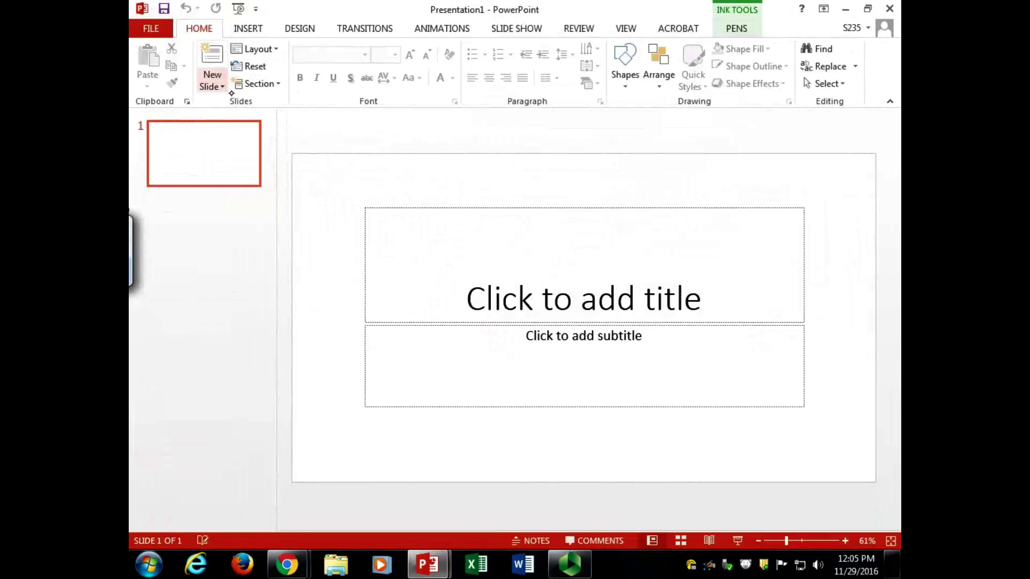
- Add four slides with the Blank layout after the title slide and return to slide 2
{"action": "left_click", "coordinate": [212, 82]}
{"action": "left_click", "coordinate": [253, 283]}
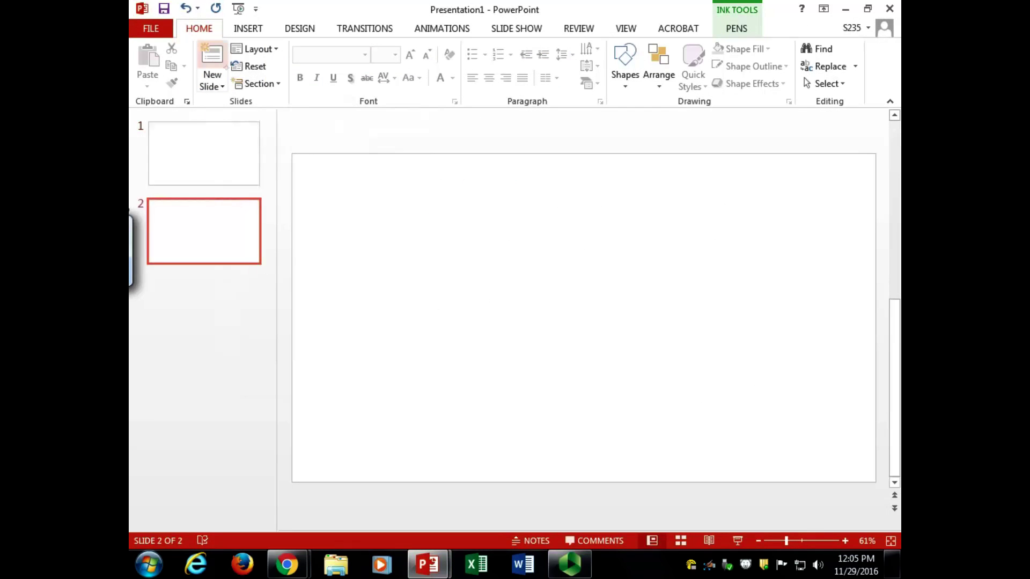
{"action": "left_click", "coordinate": [210, 63]}
{"action": "left_click", "coordinate": [210, 63]}
{"action": "left_click", "coordinate": [210, 64]}
{"action": "left_click", "coordinate": [242, 259]}
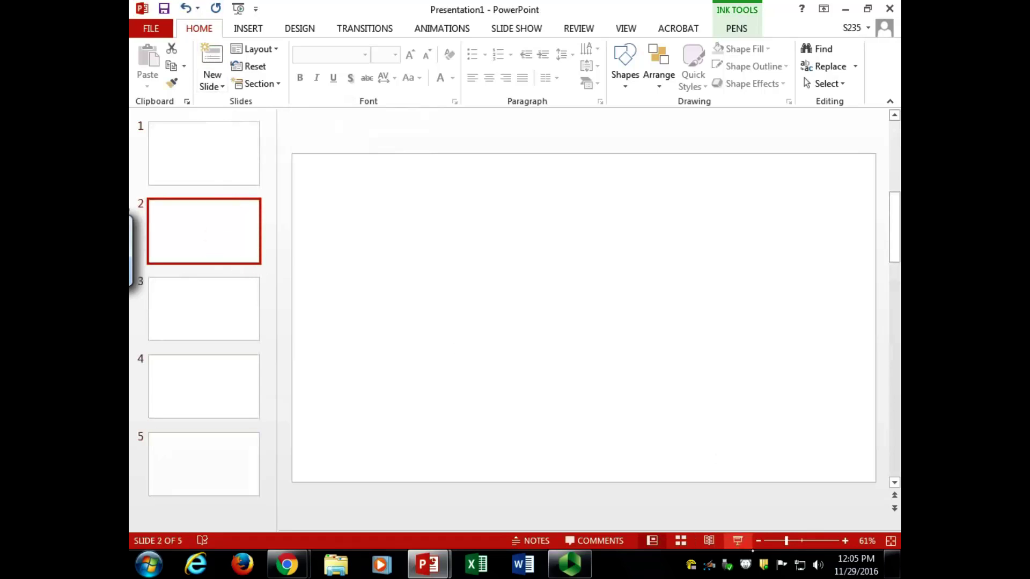
{"action": "left_click", "coordinate": [738, 541]}
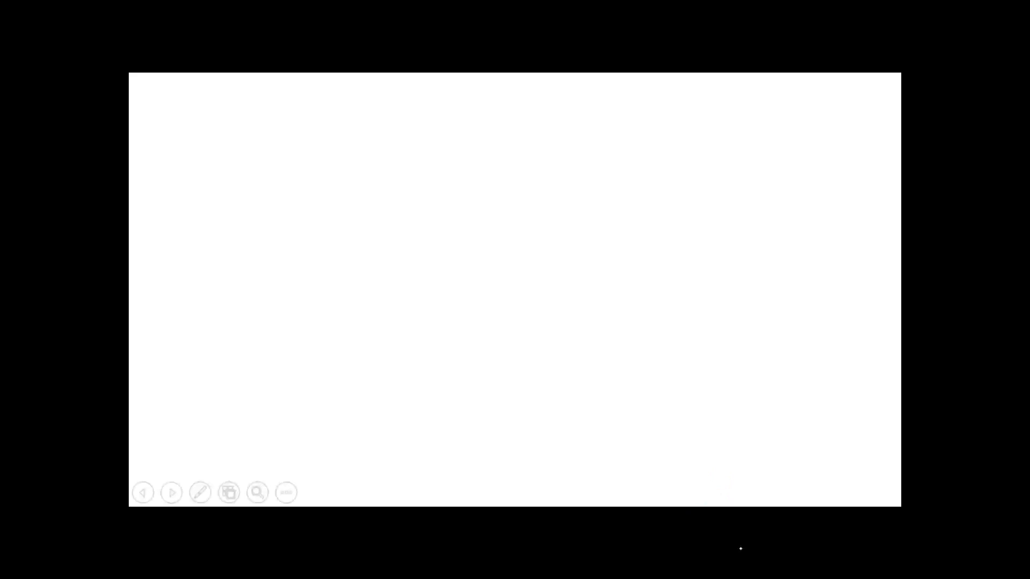
{"action": "key", "text": "Escape"}
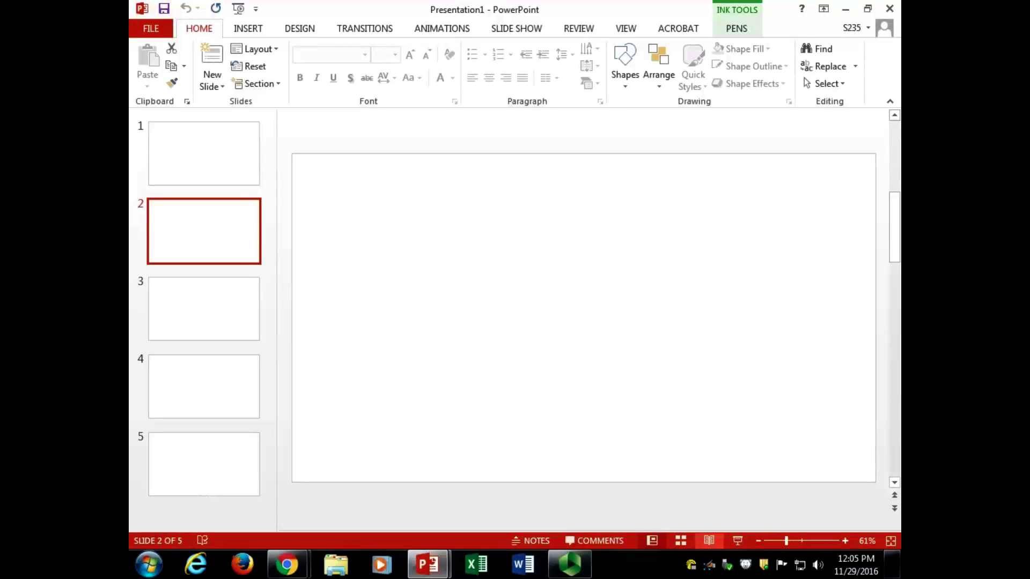
- Handwrite the sample mean x̄ = 20.5 in the upper-left area of slide 2 with the red pen
{"action": "left_click", "coordinate": [752, 30]}
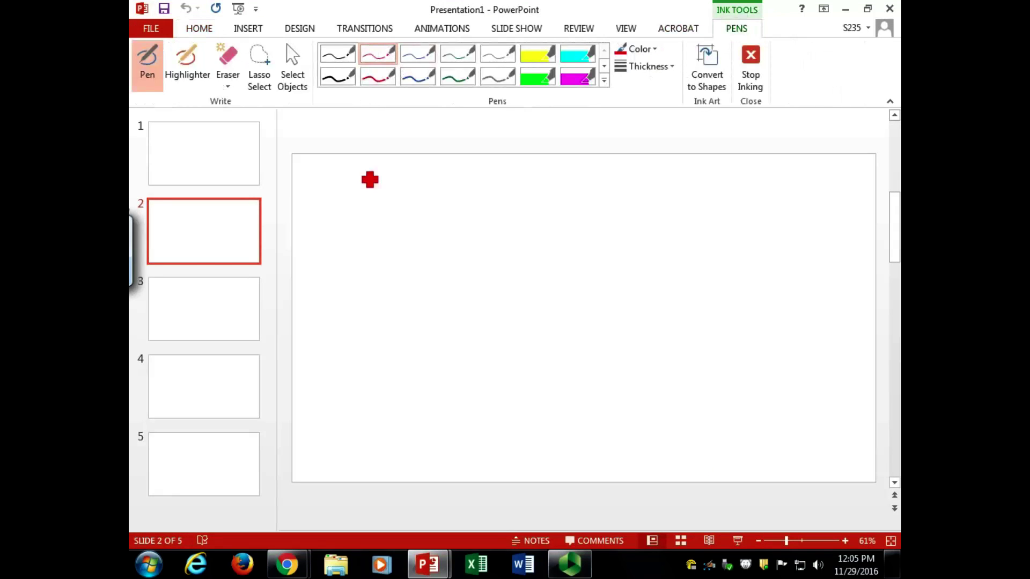
{"action": "left_click_drag", "start_coordinate": [343, 186], "coordinate": [346, 212]}
{"action": "left_click_drag", "start_coordinate": [339, 182], "coordinate": [365, 188]}
{"action": "mouse_move", "coordinate": [358, 196]}
{"action": "left_mouse_down"}
{"action": "mouse_move", "coordinate": [392, 205]}
{"action": "mouse_move", "coordinate": [400, 184]}
{"action": "mouse_move", "coordinate": [406, 205]}
{"action": "left_mouse_up"}
{"action": "left_click", "coordinate": [403, 203]}
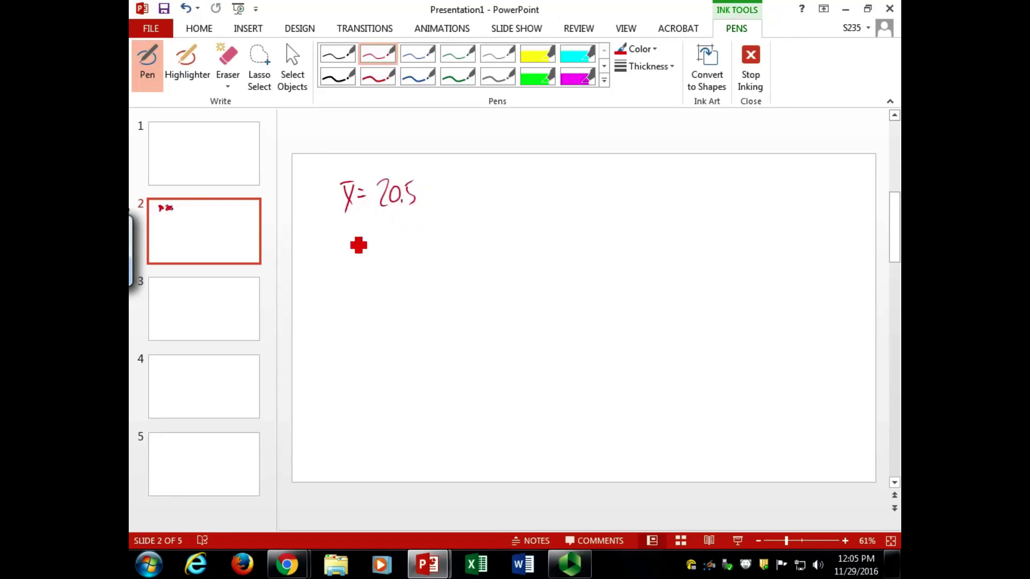
- Handwrite s = 3.3 below the sample mean, looking up the standard deviation in the Chrome homework window
{"action": "mouse_move", "coordinate": [352, 236]}
{"action": "left_mouse_down"}
{"action": "mouse_move", "coordinate": [345, 250]}
{"action": "mouse_move", "coordinate": [368, 239]}
{"action": "left_mouse_up"}
{"action": "left_click_drag", "start_coordinate": [361, 245], "coordinate": [368, 244]}
{"action": "mouse_move", "coordinate": [287, 564]}
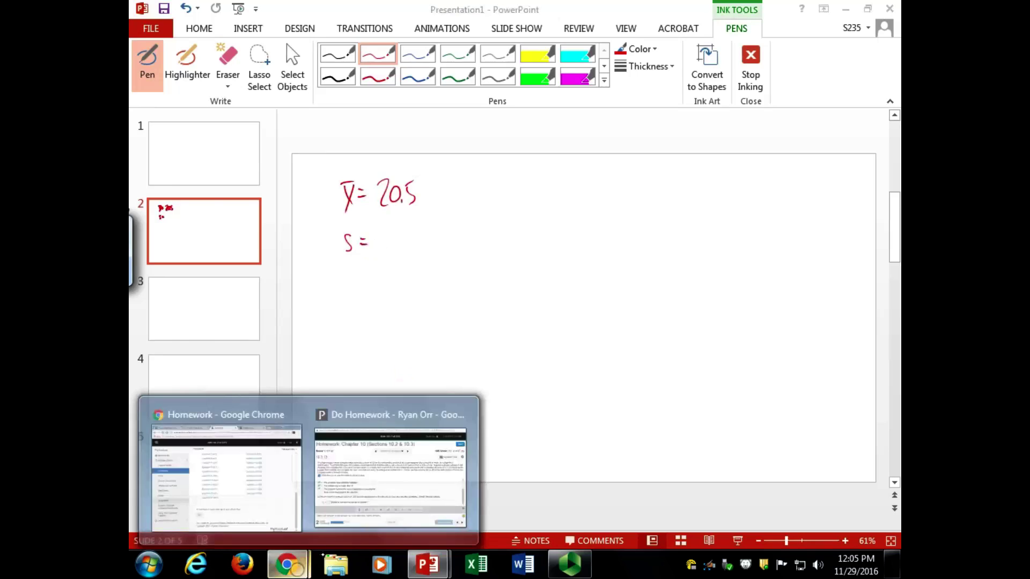
{"action": "left_click", "coordinate": [450, 446]}
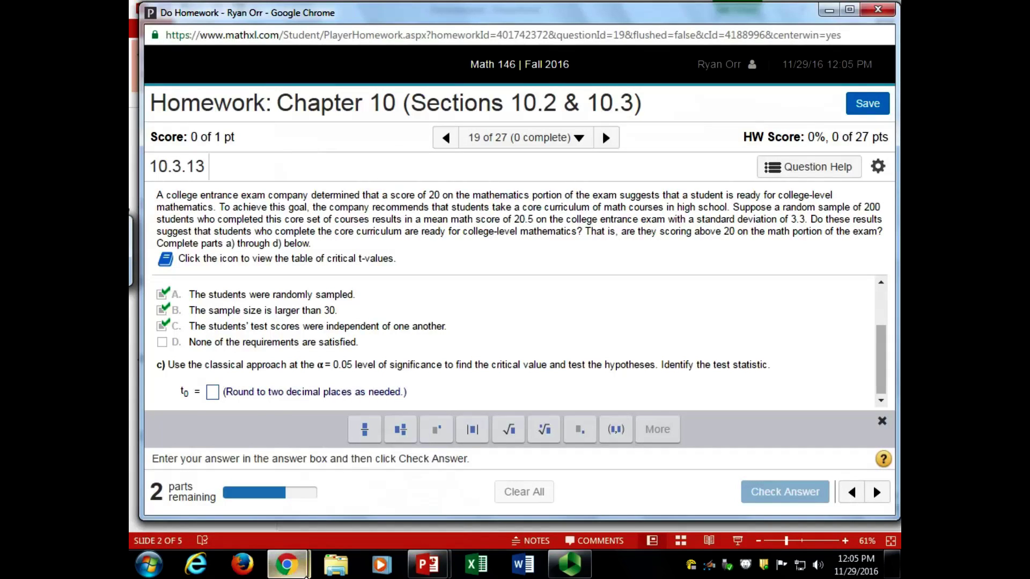
{"action": "mouse_move", "coordinate": [427, 564]}
{"action": "left_click", "coordinate": [525, 430]}
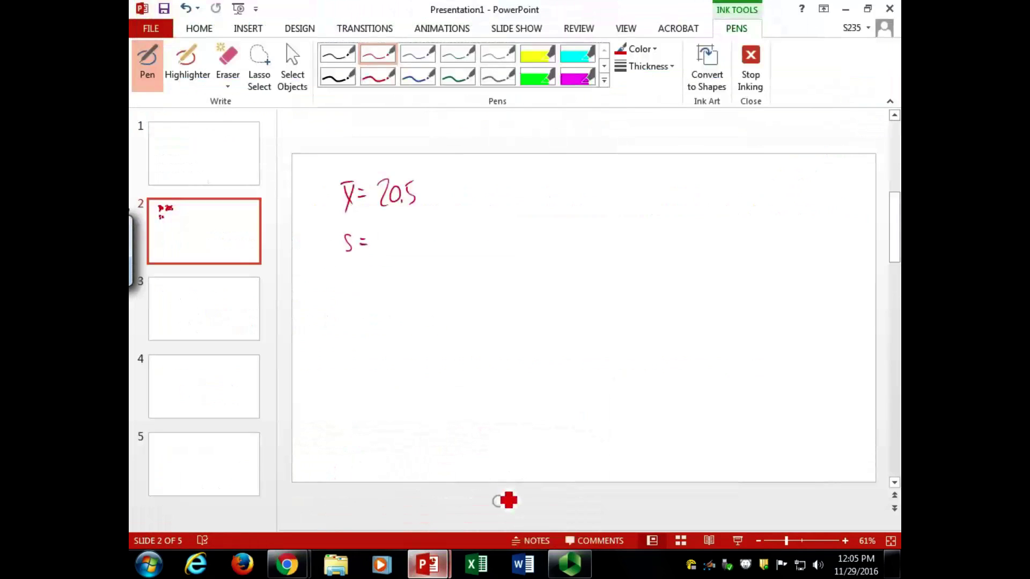
{"action": "mouse_move", "coordinate": [379, 233]}
{"action": "left_mouse_down"}
{"action": "mouse_move", "coordinate": [395, 251]}
{"action": "mouse_move", "coordinate": [380, 250]}
{"action": "mouse_move", "coordinate": [396, 250]}
{"action": "left_mouse_up"}
{"action": "left_click", "coordinate": [390, 247]}
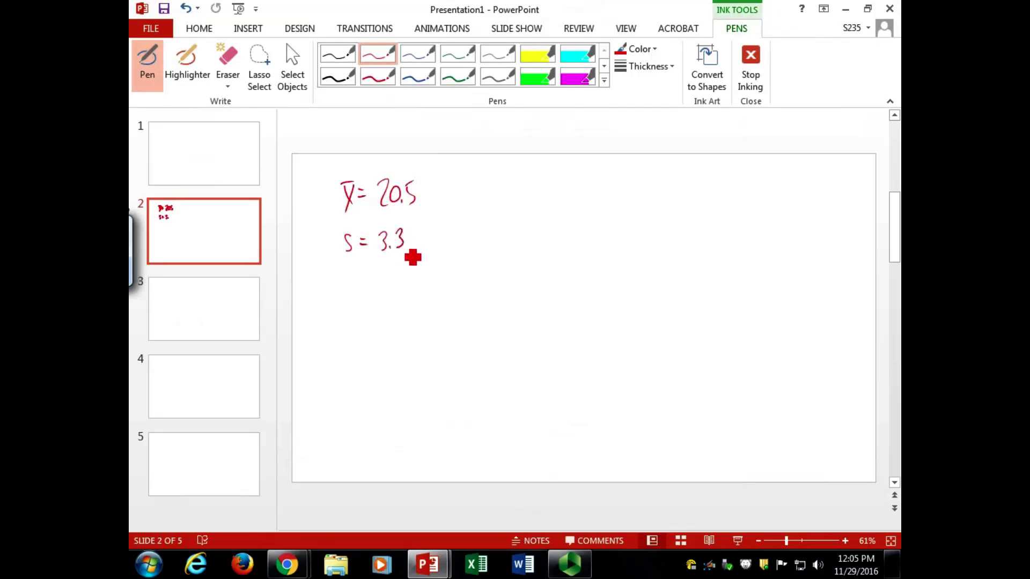
- Handwrite n = 200 below the standard deviation on slide 2, looking up the sample size in the Chrome homework window
{"action": "mouse_move", "coordinate": [346, 278]}
{"action": "left_mouse_down"}
{"action": "mouse_move", "coordinate": [356, 292]}
{"action": "mouse_move", "coordinate": [370, 276]}
{"action": "left_mouse_up"}
{"action": "left_click_drag", "start_coordinate": [363, 284], "coordinate": [370, 283]}
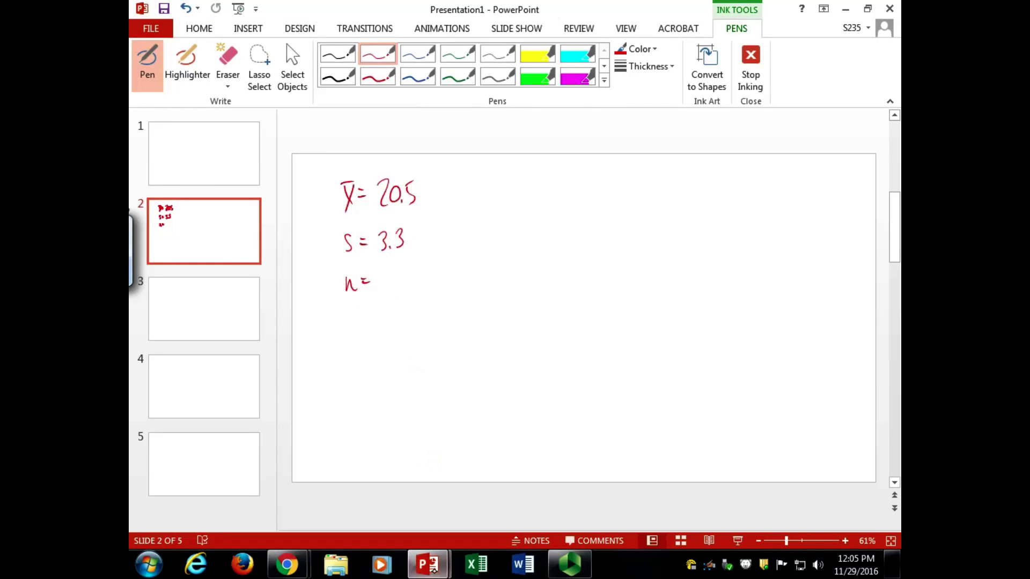
{"action": "mouse_move", "coordinate": [286, 564]}
{"action": "left_click", "coordinate": [447, 501]}
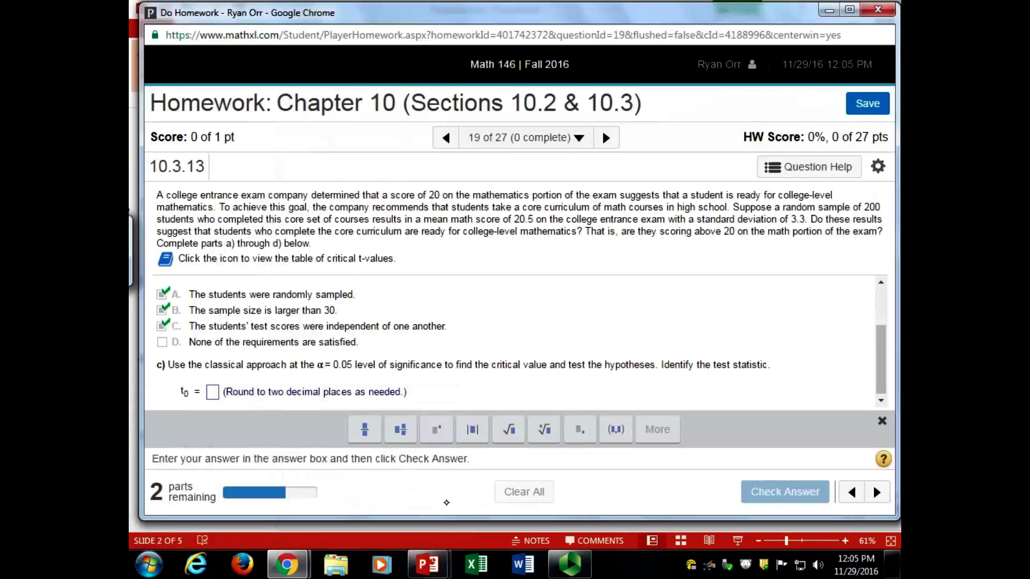
{"action": "mouse_move", "coordinate": [428, 564]}
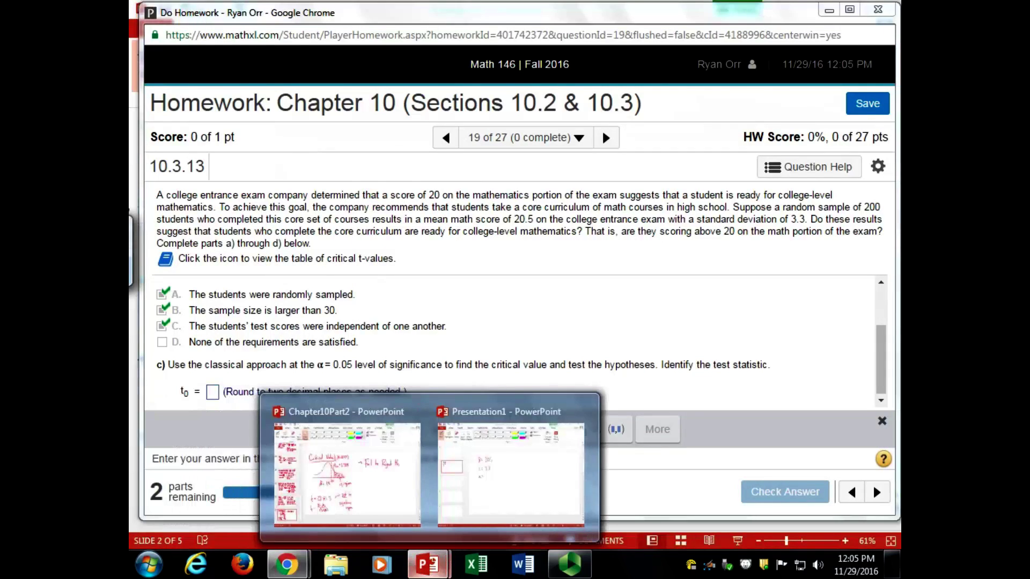
{"action": "left_click", "coordinate": [533, 455]}
{"action": "mouse_move", "coordinate": [385, 274]}
{"action": "left_mouse_down"}
{"action": "mouse_move", "coordinate": [396, 289]}
{"action": "mouse_move", "coordinate": [404, 274]}
{"action": "mouse_move", "coordinate": [421, 288]}
{"action": "left_mouse_up"}
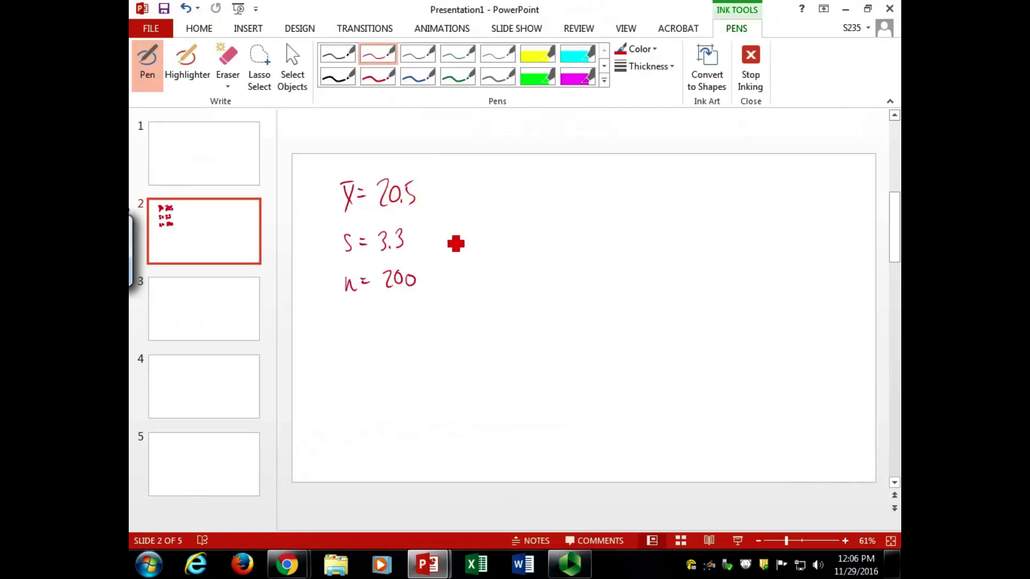
- Handwrite the hypothesized mean μ₀ = 20 below the sample size on slide 2
{"action": "left_click_drag", "start_coordinate": [336, 317], "coordinate": [370, 321]}
{"action": "left_click_drag", "start_coordinate": [361, 328], "coordinate": [372, 327]}
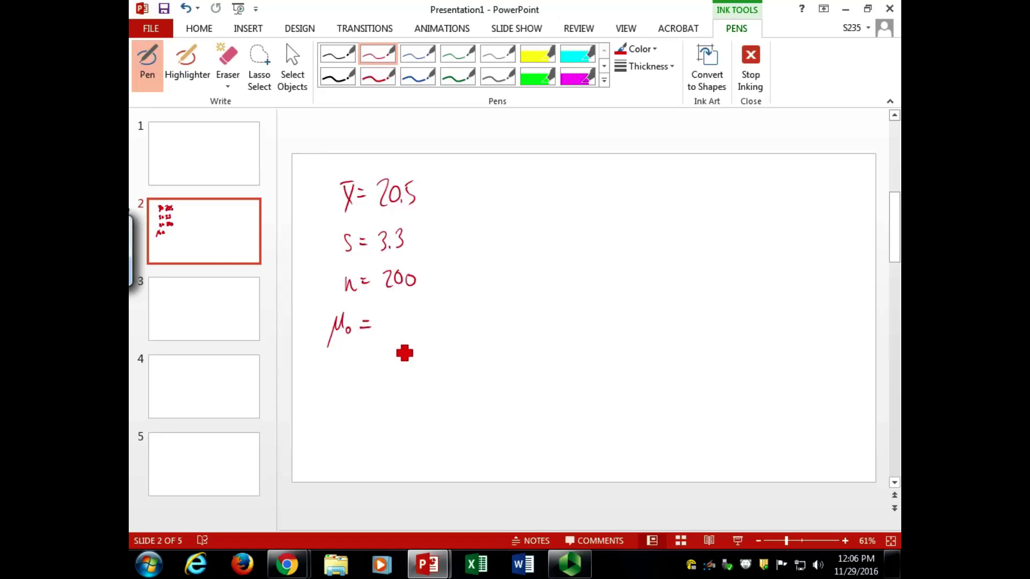
{"action": "mouse_move", "coordinate": [386, 320]}
{"action": "left_mouse_down"}
{"action": "mouse_move", "coordinate": [398, 333]}
{"action": "mouse_move", "coordinate": [403, 318]}
{"action": "left_mouse_up"}
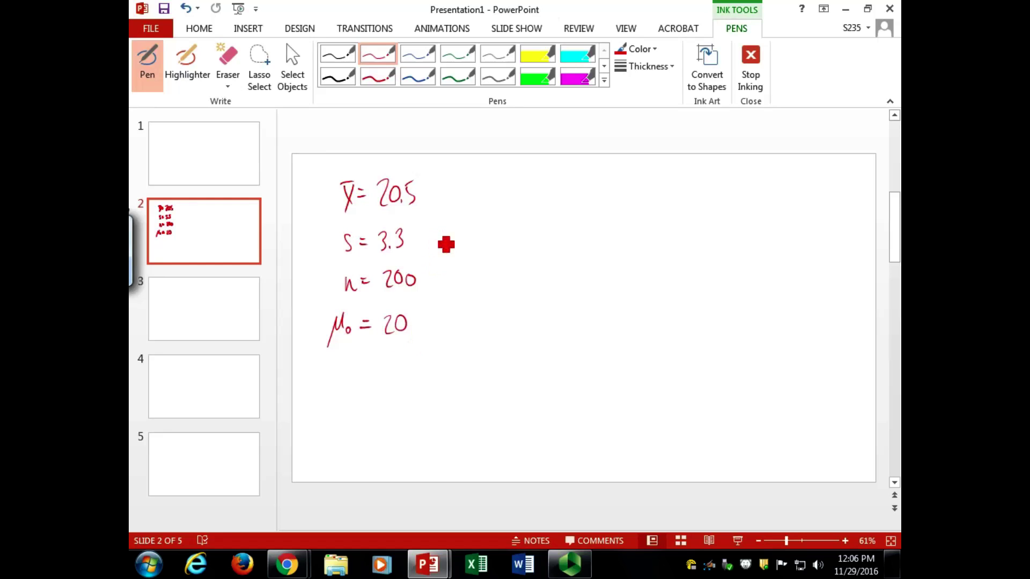
- Draw an arrow from the listed values and handwrite the test statistic fraction (20.5 − 20) over (3.3/√20) beside them
{"action": "mouse_move", "coordinate": [439, 240]}
{"action": "left_mouse_down"}
{"action": "mouse_move", "coordinate": [472, 201]}
{"action": "mouse_move", "coordinate": [516, 198]}
{"action": "mouse_move", "coordinate": [524, 185]}
{"action": "mouse_move", "coordinate": [541, 185]}
{"action": "mouse_move", "coordinate": [535, 199]}
{"action": "mouse_move", "coordinate": [584, 196]}
{"action": "left_mouse_up"}
{"action": "left_click", "coordinate": [531, 197]}
{"action": "mouse_move", "coordinate": [594, 181]}
{"action": "left_mouse_down"}
{"action": "mouse_move", "coordinate": [588, 195]}
{"action": "mouse_move", "coordinate": [598, 183]}
{"action": "left_mouse_up"}
{"action": "left_click_drag", "start_coordinate": [490, 214], "coordinate": [613, 207]}
{"action": "mouse_move", "coordinate": [535, 225]}
{"action": "left_mouse_down"}
{"action": "mouse_move", "coordinate": [535, 242]}
{"action": "mouse_move", "coordinate": [563, 247]}
{"action": "mouse_move", "coordinate": [553, 270]}
{"action": "left_mouse_up"}
{"action": "left_click", "coordinate": [546, 238]}
{"action": "left_click_drag", "start_coordinate": [555, 262], "coordinate": [560, 262]}
{"action": "left_click_drag", "start_coordinate": [528, 229], "coordinate": [531, 273]}
{"action": "left_click_drag", "start_coordinate": [566, 220], "coordinate": [573, 270]}
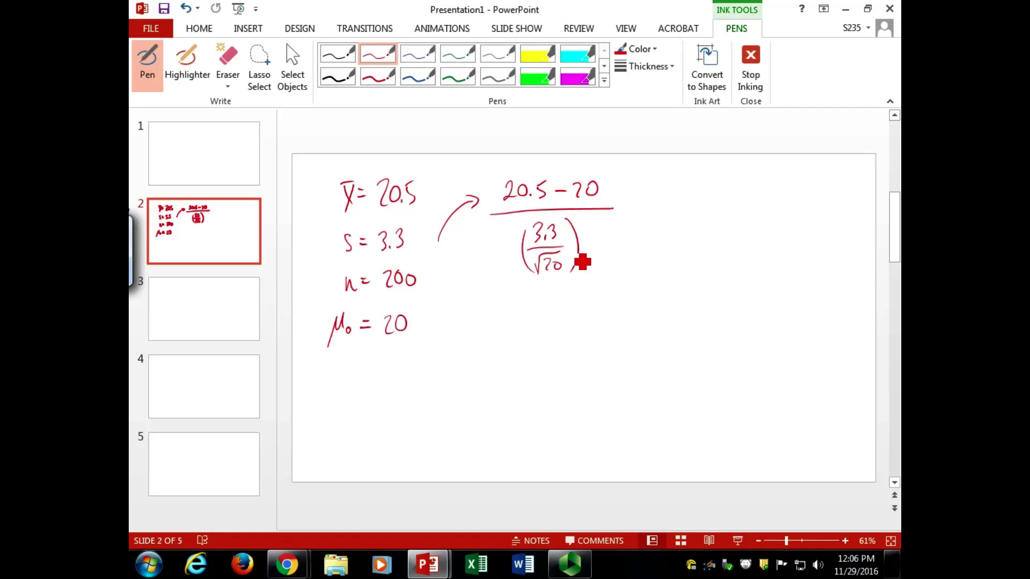
- Switch to Excel and calculate =(20.5-20)/(3.3/sqrt(200)) in cell A1
{"action": "left_click", "coordinate": [476, 564]}
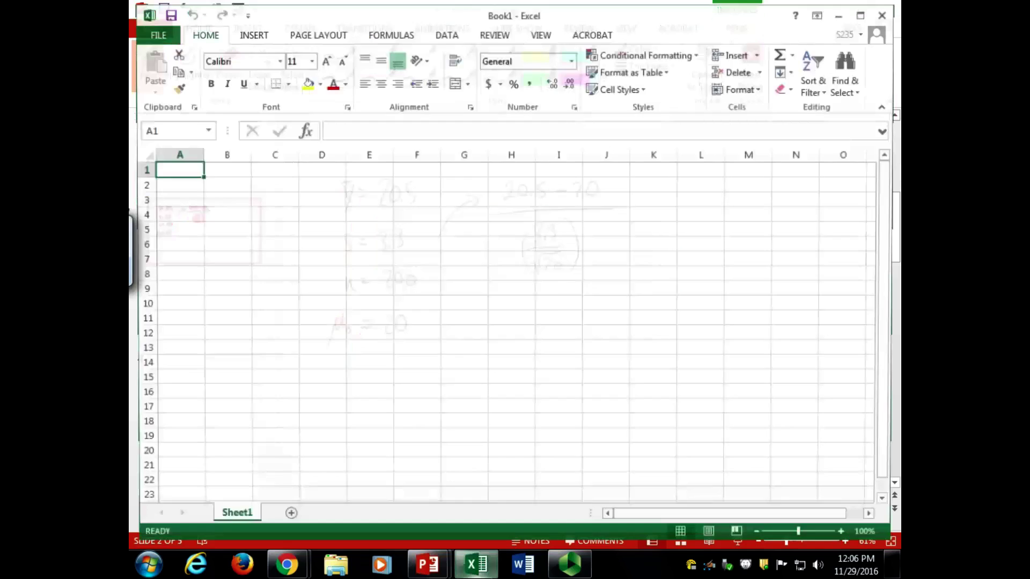
{"action": "type", "text": "="}
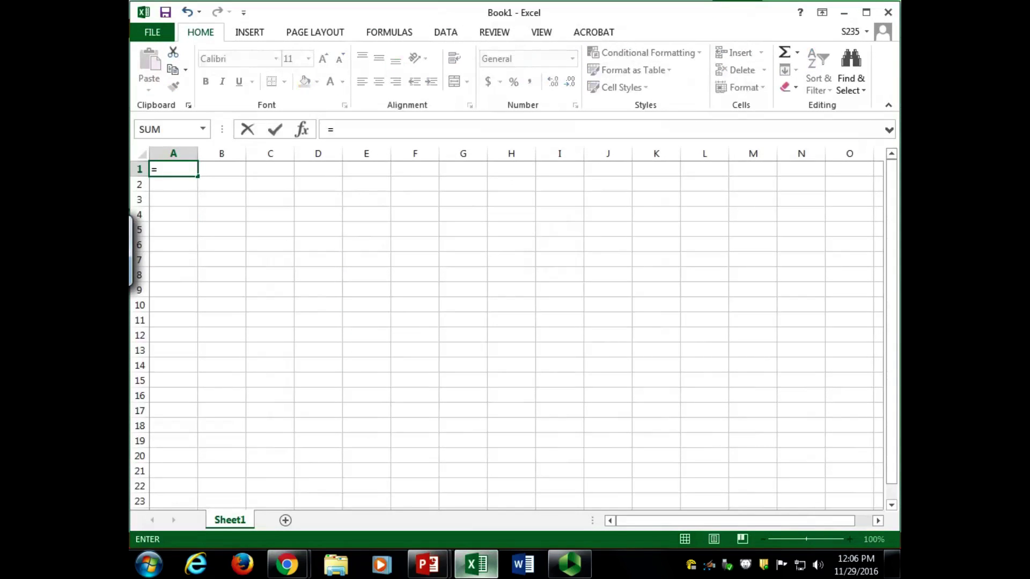
{"action": "type", "text": "(20.5-20)/(3.3"}
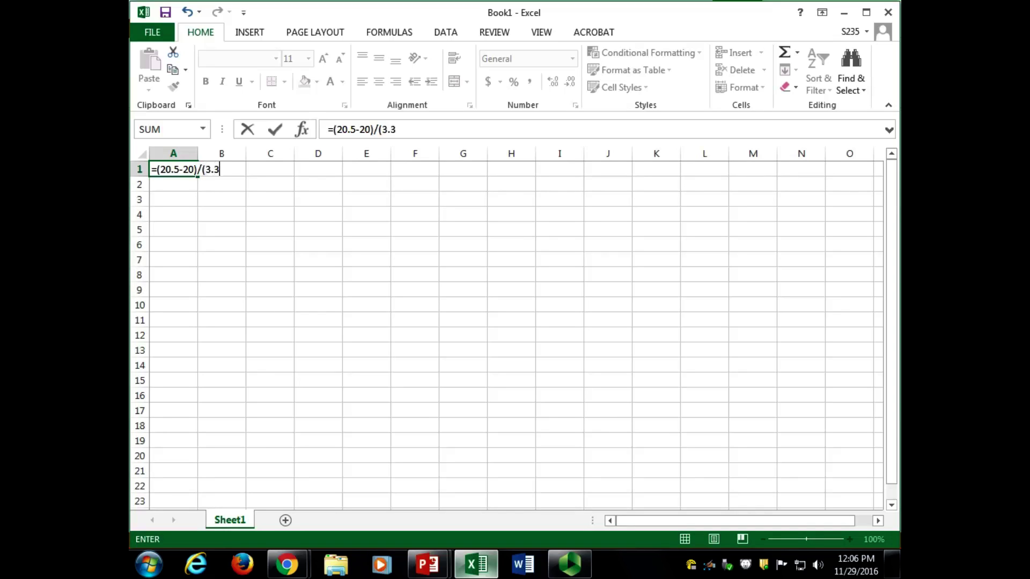
{"action": "type", "text": "/sqr"}
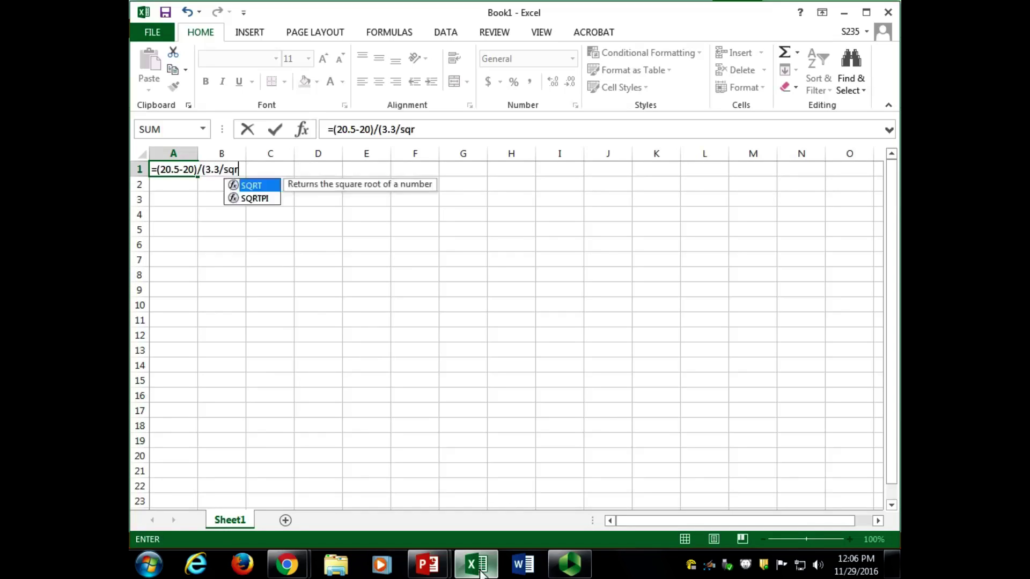
{"action": "type", "text": "t(200))"}
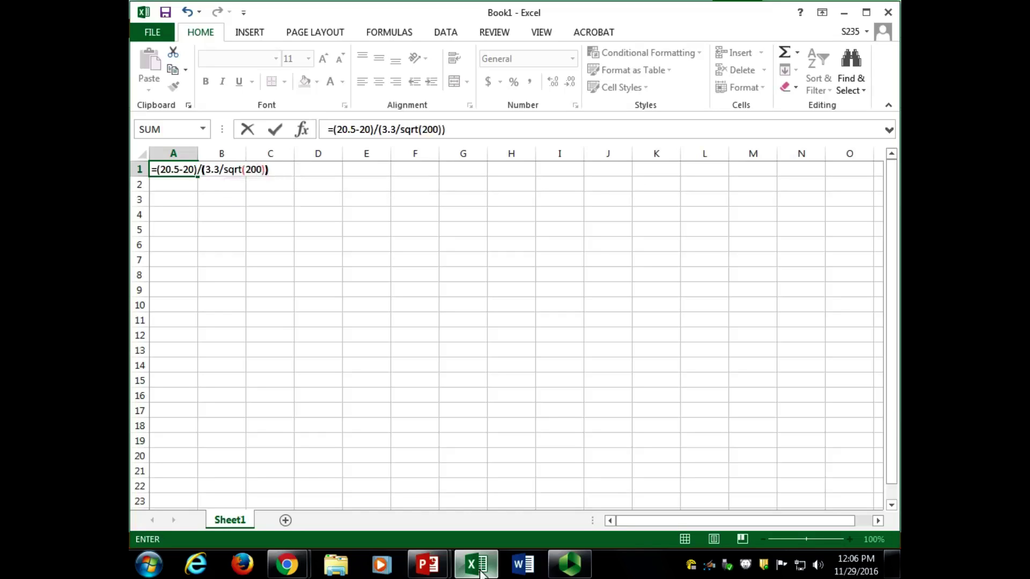
{"action": "key", "text": "Return"}
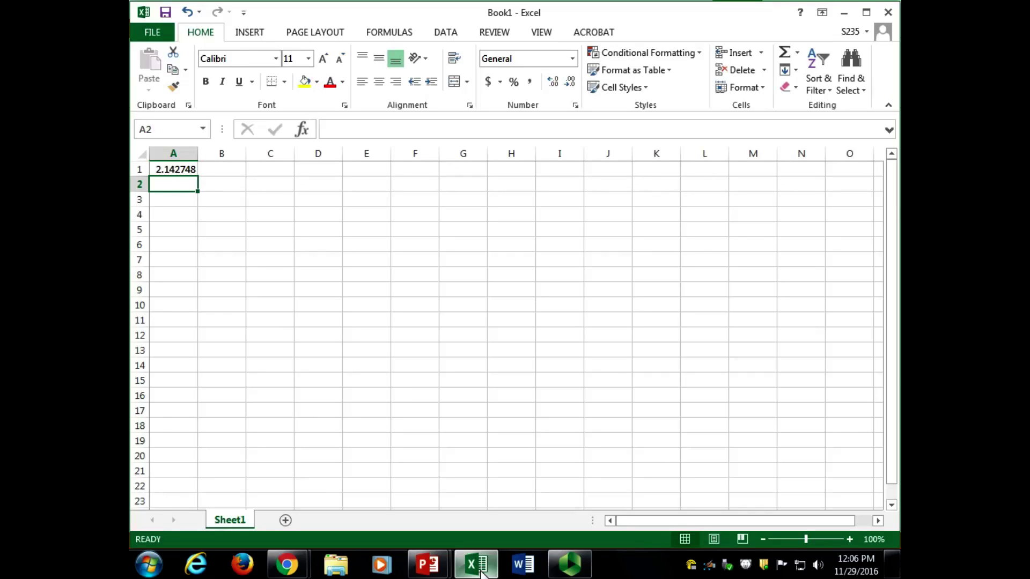
- Switch to the Chrome homework window, answer the test statistic t₀ in part c with 2.14, and submit it for checking
{"action": "mouse_move", "coordinate": [287, 564]}
{"action": "left_click", "coordinate": [378, 515]}
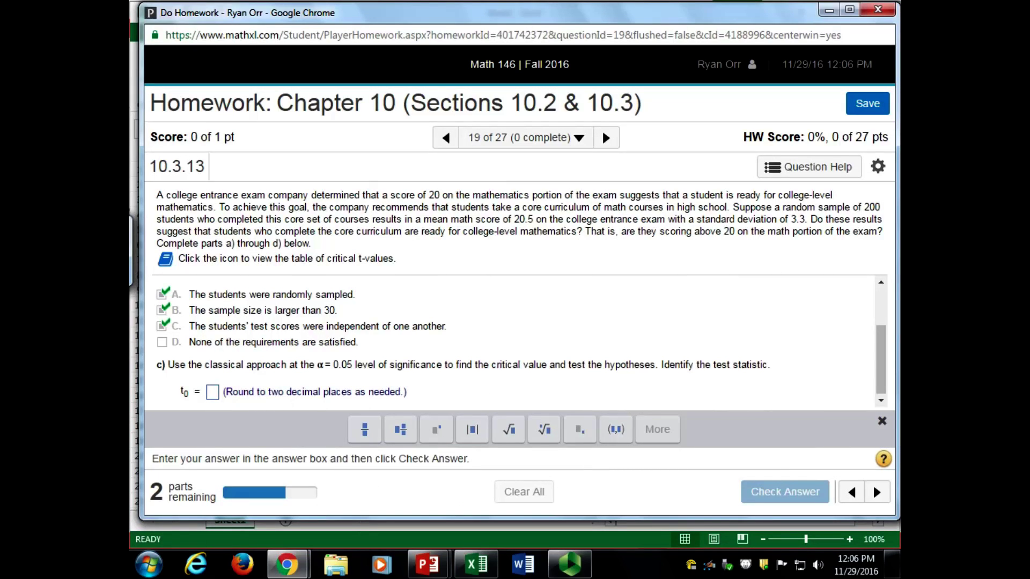
{"action": "mouse_move", "coordinate": [287, 565]}
{"action": "left_click", "coordinate": [212, 443]}
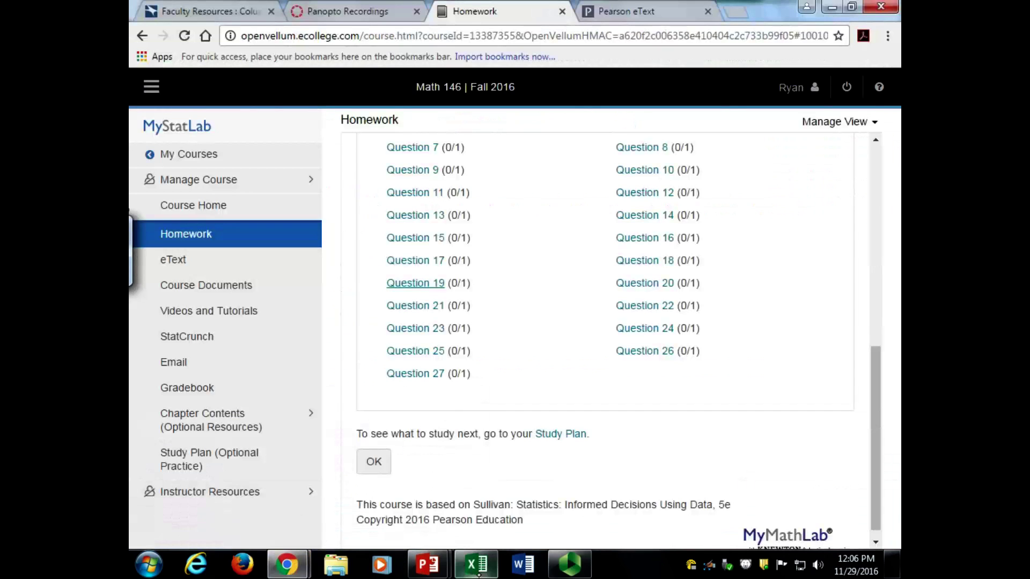
{"action": "left_click", "coordinate": [477, 569]}
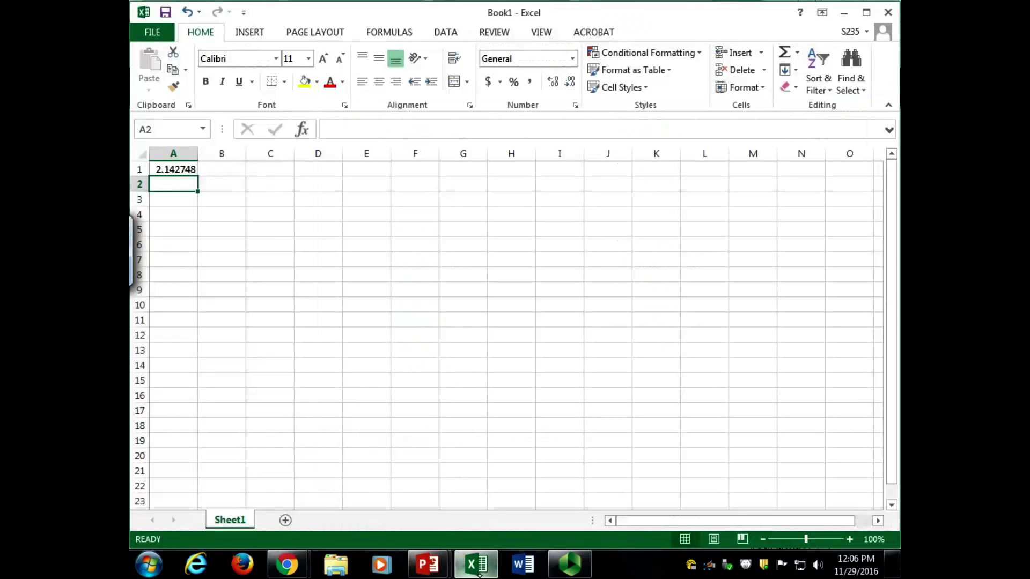
{"action": "mouse_move", "coordinate": [287, 564]}
{"action": "left_click", "coordinate": [391, 460]}
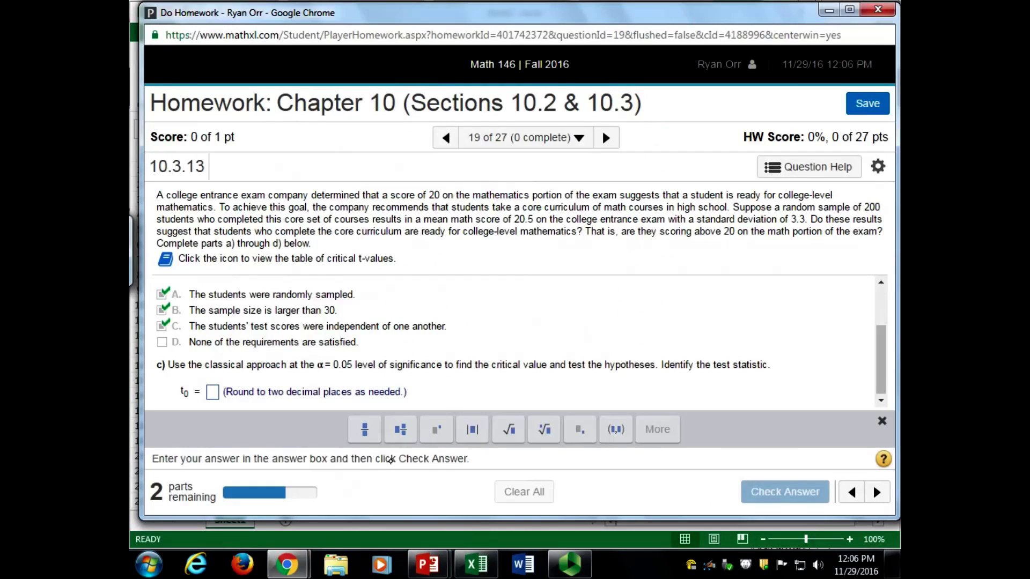
{"action": "left_click", "coordinate": [224, 394]}
{"action": "type", "text": "2.14"}
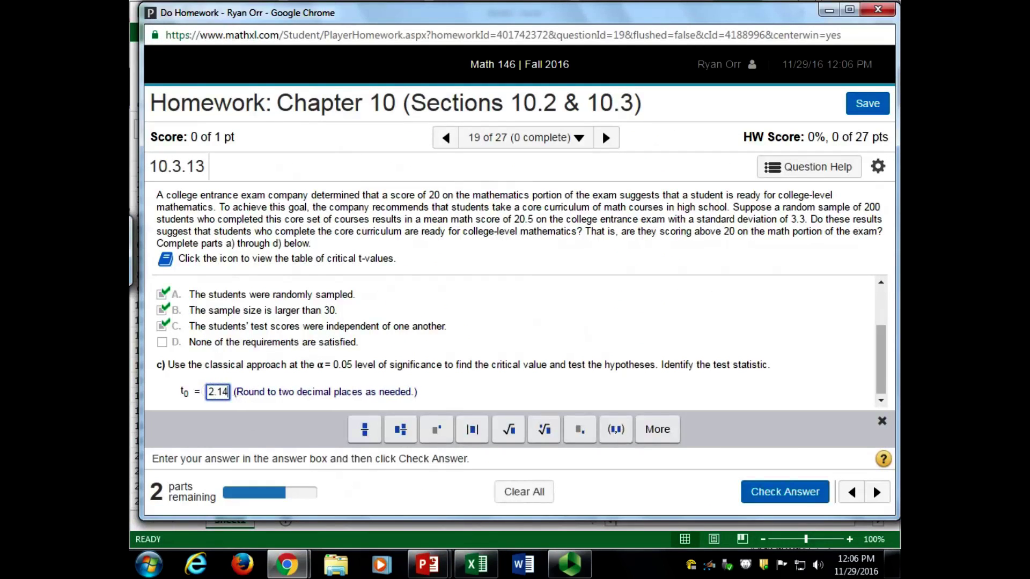
{"action": "key", "text": "Return"}
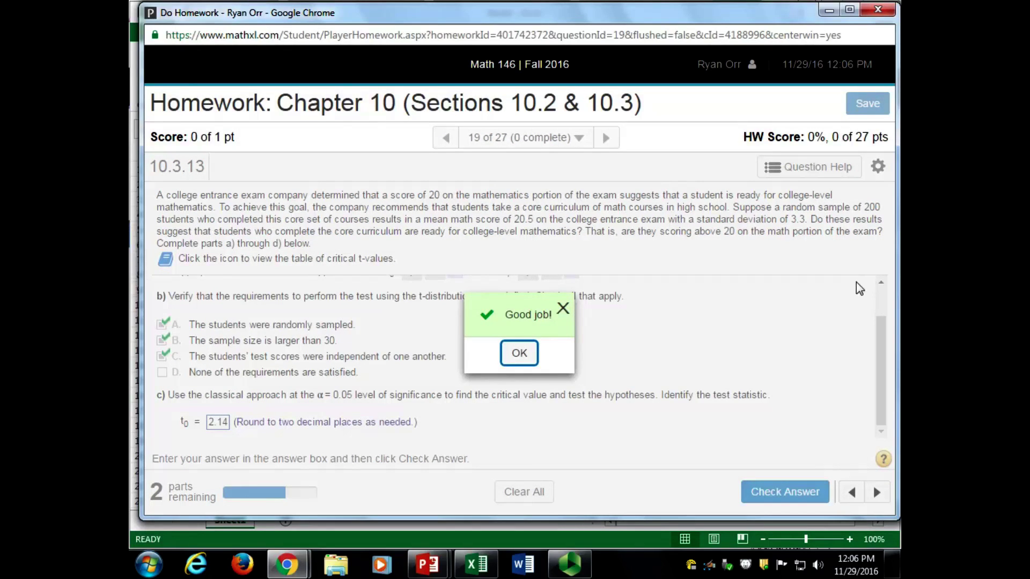
{"action": "left_click", "coordinate": [528, 362]}
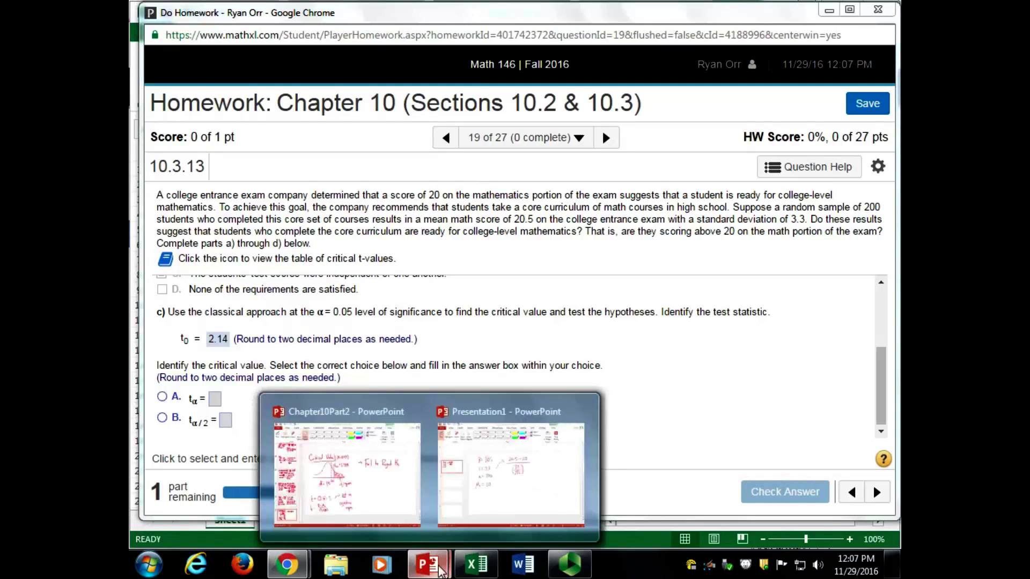
- Return to Presentation1 in PowerPoint, handwrite H₁: μ > μ₀ beside the fraction, and sketch a bell curve with a baseline below it
{"action": "left_click", "coordinate": [501, 397]}
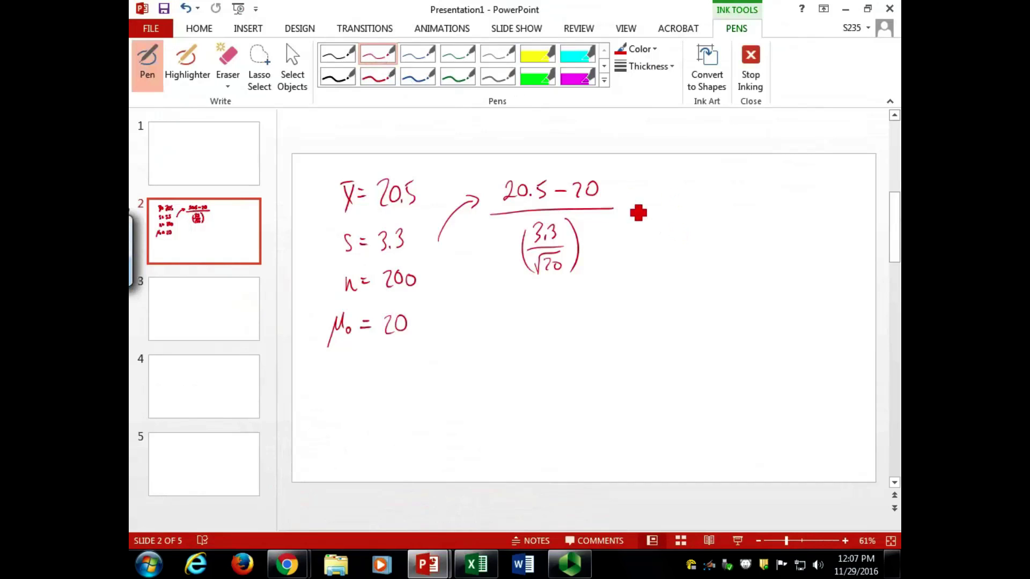
{"action": "left_click_drag", "start_coordinate": [691, 216], "coordinate": [778, 215]}
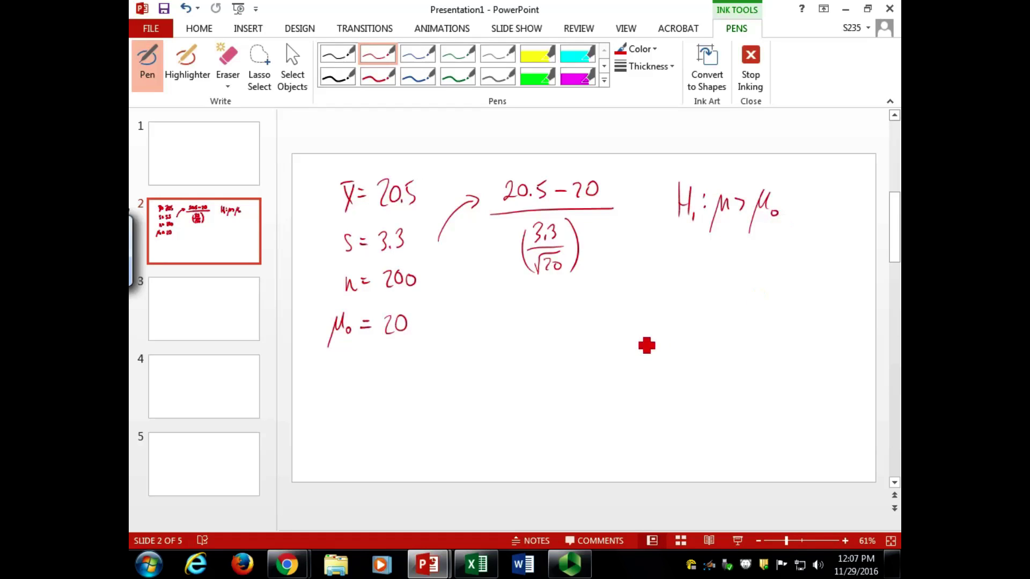
{"action": "left_click_drag", "start_coordinate": [631, 336], "coordinate": [727, 332]}
{"action": "left_click_drag", "start_coordinate": [790, 342], "coordinate": [839, 328]}
{"action": "mouse_move", "coordinate": [638, 321]}
{"action": "left_mouse_down"}
{"action": "mouse_move", "coordinate": [770, 281]}
{"action": "mouse_move", "coordinate": [818, 310]}
{"action": "left_mouse_up"}
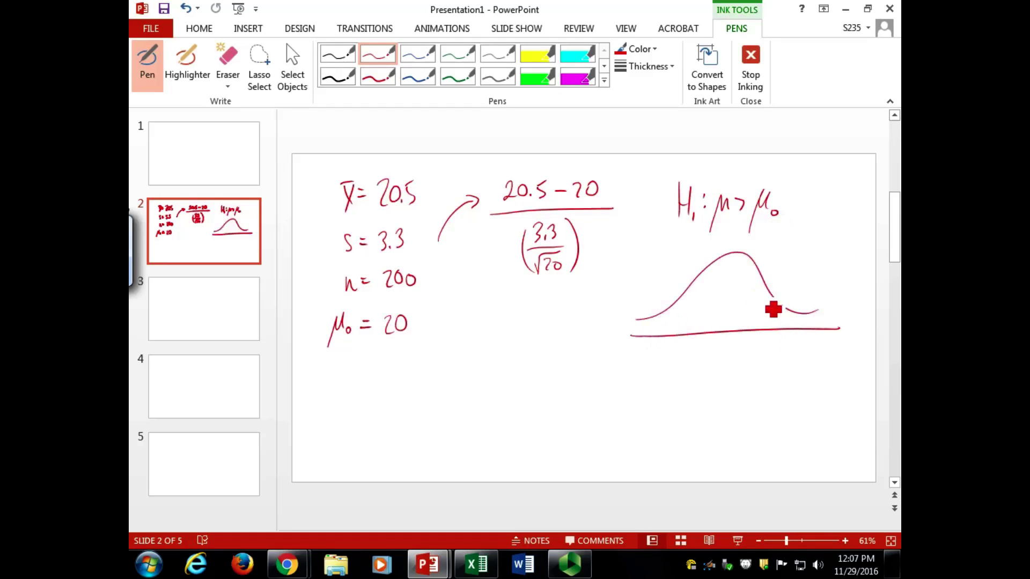
- Draw a vertical cutoff line through the bell curve's right side, then shade the right tail and mark it α
{"action": "left_click_drag", "start_coordinate": [766, 259], "coordinate": [761, 361]}
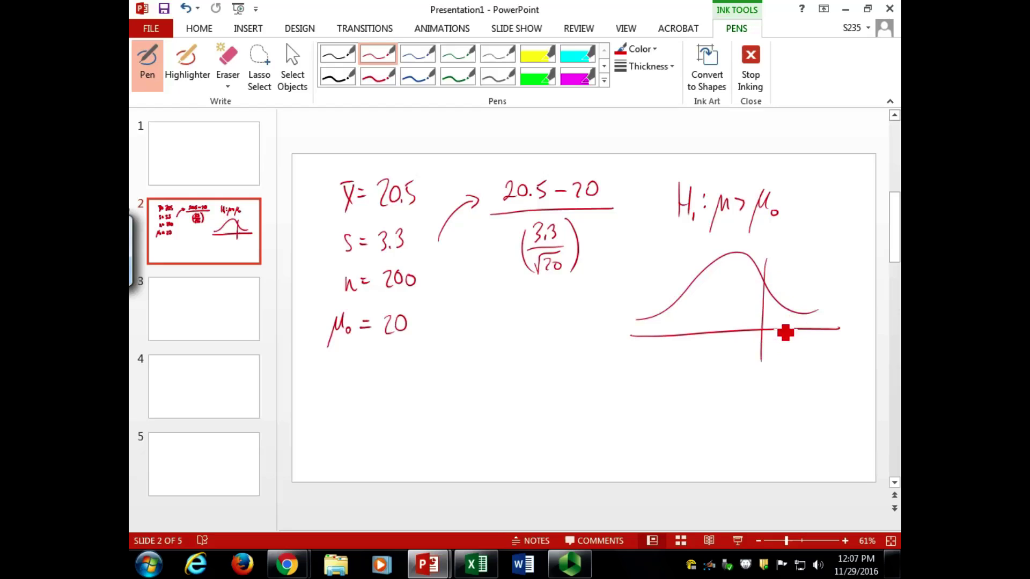
{"action": "mouse_move", "coordinate": [764, 325]}
{"action": "left_mouse_down"}
{"action": "mouse_move", "coordinate": [774, 303]}
{"action": "mouse_move", "coordinate": [779, 313]}
{"action": "left_mouse_up"}
{"action": "left_click_drag", "start_coordinate": [785, 318], "coordinate": [825, 326]}
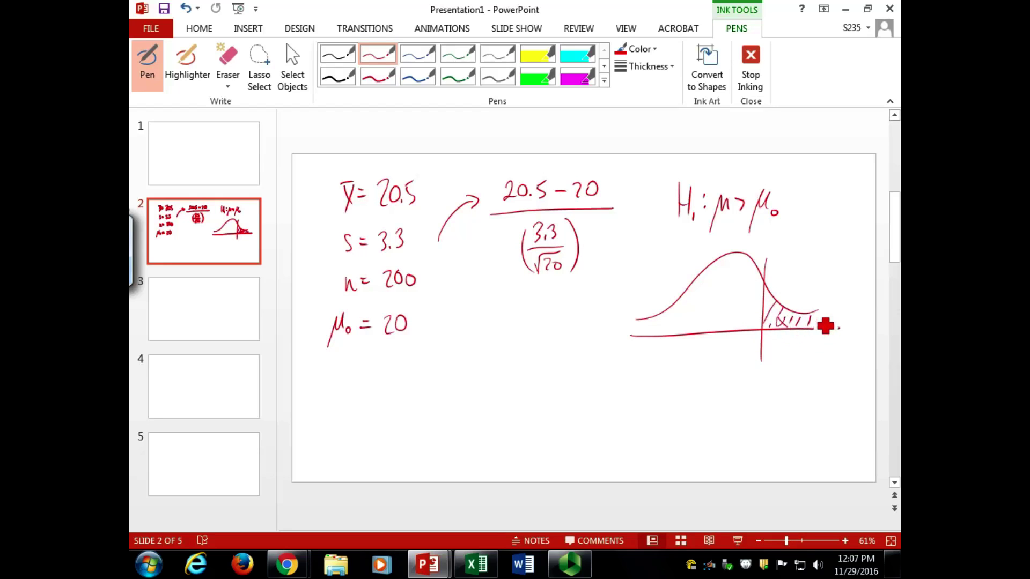
- Handwrite α = .05 below μ₀ on slide 2, looking up the significance level in the Chrome homework window
{"action": "mouse_move", "coordinate": [335, 388]}
{"action": "left_mouse_down"}
{"action": "mouse_move", "coordinate": [363, 388]}
{"action": "mouse_move", "coordinate": [366, 368]}
{"action": "left_mouse_up"}
{"action": "left_click_drag", "start_coordinate": [356, 375], "coordinate": [367, 374]}
{"action": "mouse_move", "coordinate": [287, 564]}
{"action": "left_click", "coordinate": [390, 477]}
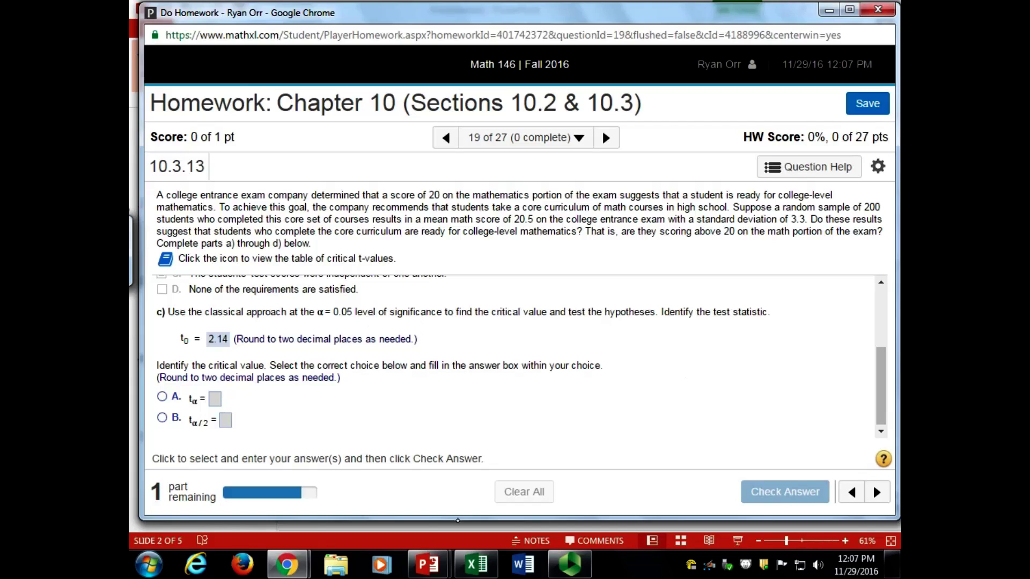
{"action": "mouse_move", "coordinate": [428, 563]}
{"action": "left_click", "coordinate": [458, 460]}
{"action": "mouse_move", "coordinate": [387, 371]}
{"action": "left_mouse_down"}
{"action": "mouse_move", "coordinate": [399, 361]}
{"action": "mouse_move", "coordinate": [407, 369]}
{"action": "left_mouse_up"}
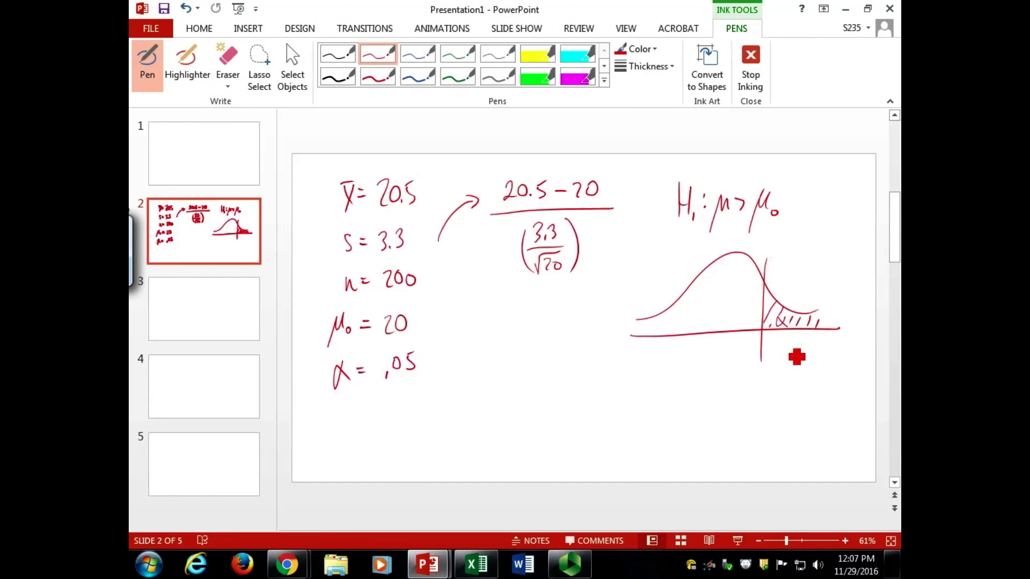
- Complete the right tail's label as α = .05 and label the cutoff line with the critical value symbol t.05
{"action": "mouse_move", "coordinate": [796, 357]}
{"action": "left_mouse_down"}
{"action": "mouse_move", "coordinate": [821, 329]}
{"action": "mouse_move", "coordinate": [808, 337]}
{"action": "left_mouse_up"}
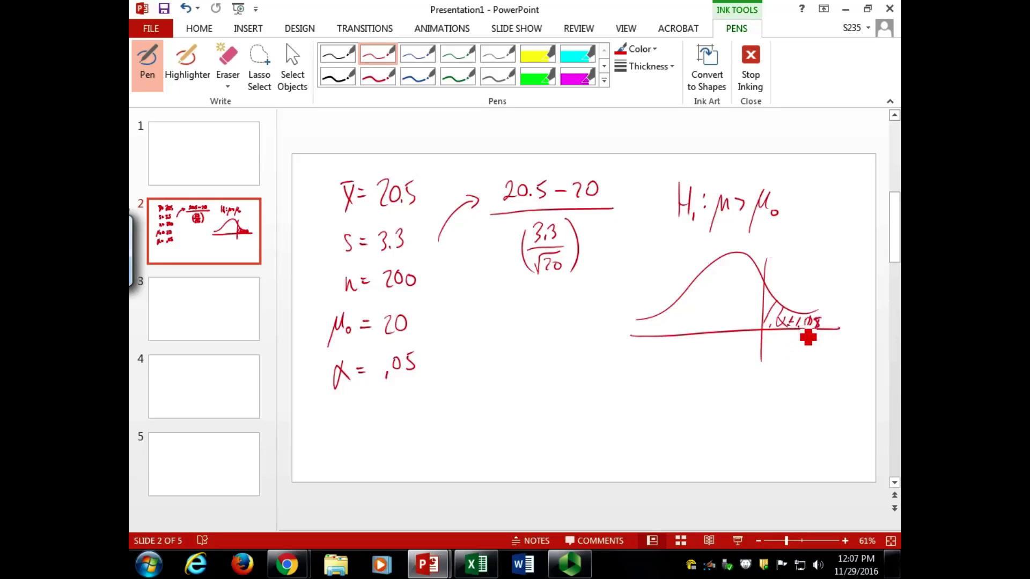
{"action": "mouse_move", "coordinate": [766, 237]}
{"action": "left_mouse_down"}
{"action": "mouse_move", "coordinate": [767, 258]}
{"action": "mouse_move", "coordinate": [774, 247]}
{"action": "mouse_move", "coordinate": [782, 269]}
{"action": "left_mouse_up"}
{"action": "left_click", "coordinate": [773, 267]}
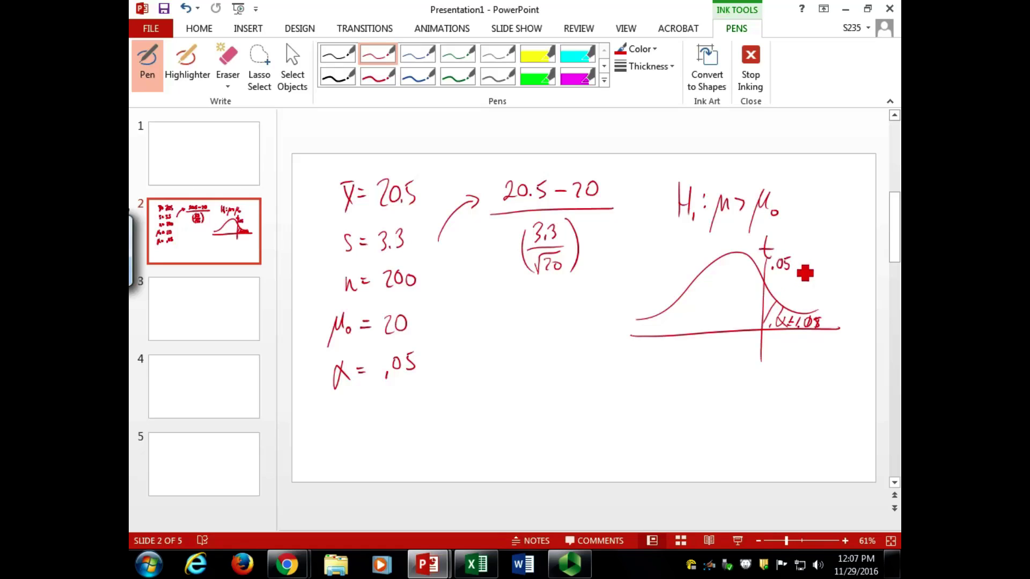
- Handwrite the degrees of freedom df = 199 below the bell curve
{"action": "mouse_move", "coordinate": [719, 388]}
{"action": "left_mouse_down"}
{"action": "mouse_move", "coordinate": [713, 400]}
{"action": "mouse_move", "coordinate": [736, 367]}
{"action": "mouse_move", "coordinate": [744, 389]}
{"action": "left_mouse_up"}
{"action": "left_click_drag", "start_coordinate": [739, 397], "coordinate": [745, 396]}
{"action": "mouse_move", "coordinate": [759, 371]}
{"action": "left_mouse_down"}
{"action": "mouse_move", "coordinate": [757, 397]}
{"action": "mouse_move", "coordinate": [779, 395]}
{"action": "left_mouse_up"}
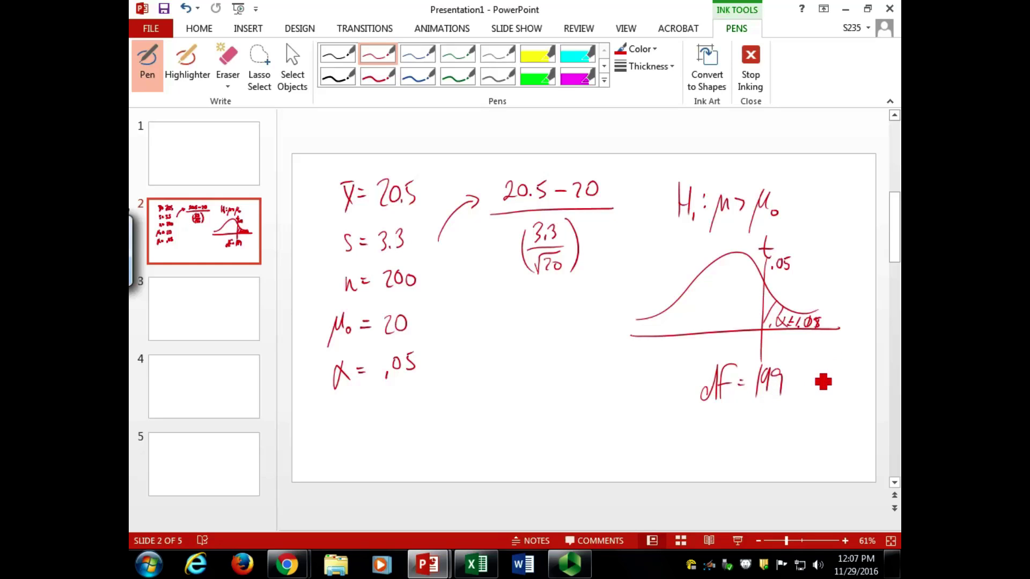
- Switch to the Pearson eText in Chrome and look up the t-distribution critical value for 0.05 right-tail area and 199 degrees of freedom
{"action": "left_click", "coordinate": [287, 565]}
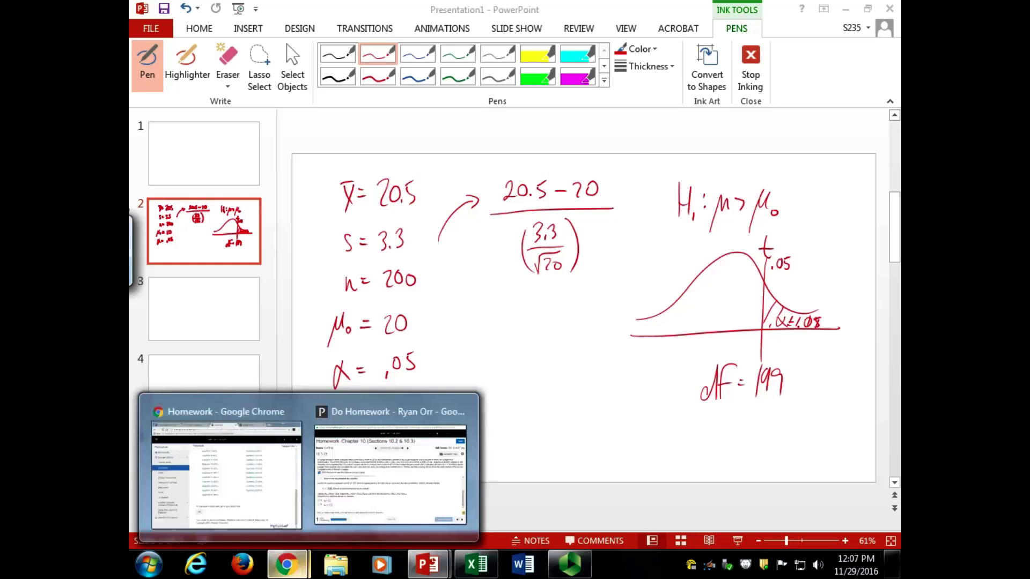
{"action": "left_click", "coordinate": [226, 472]}
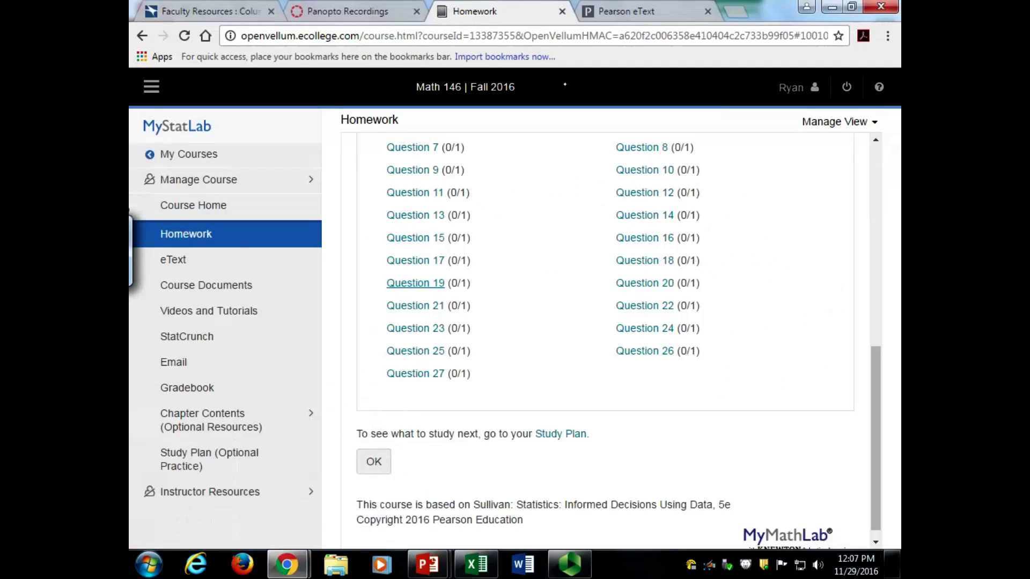
{"action": "left_click", "coordinate": [633, 11]}
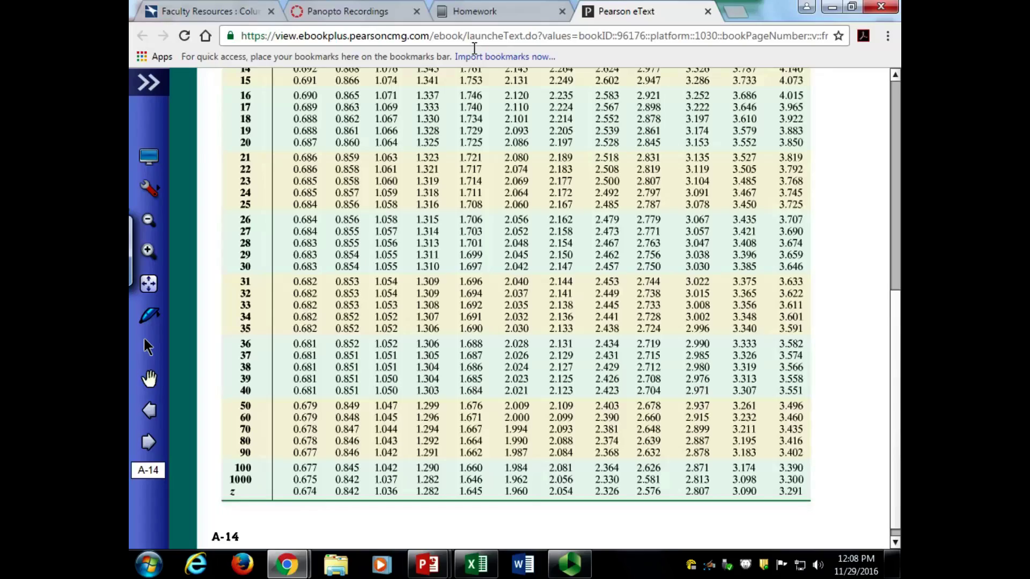
{"action": "scroll", "coordinate": [584, 311], "scroll_direction": "up", "scroll_amount": 5}
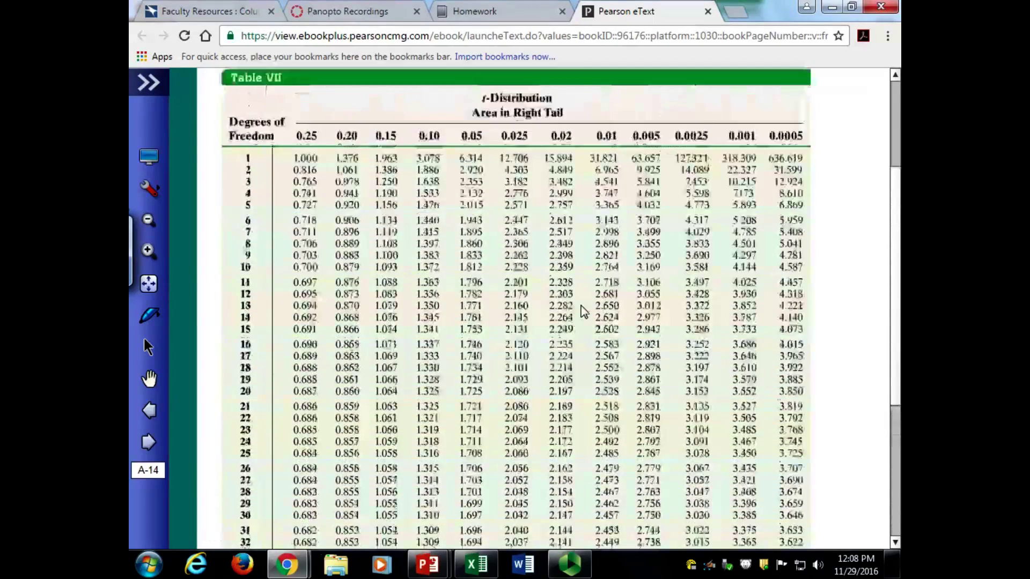
{"action": "scroll", "coordinate": [488, 271], "scroll_direction": "down", "scroll_amount": 3}
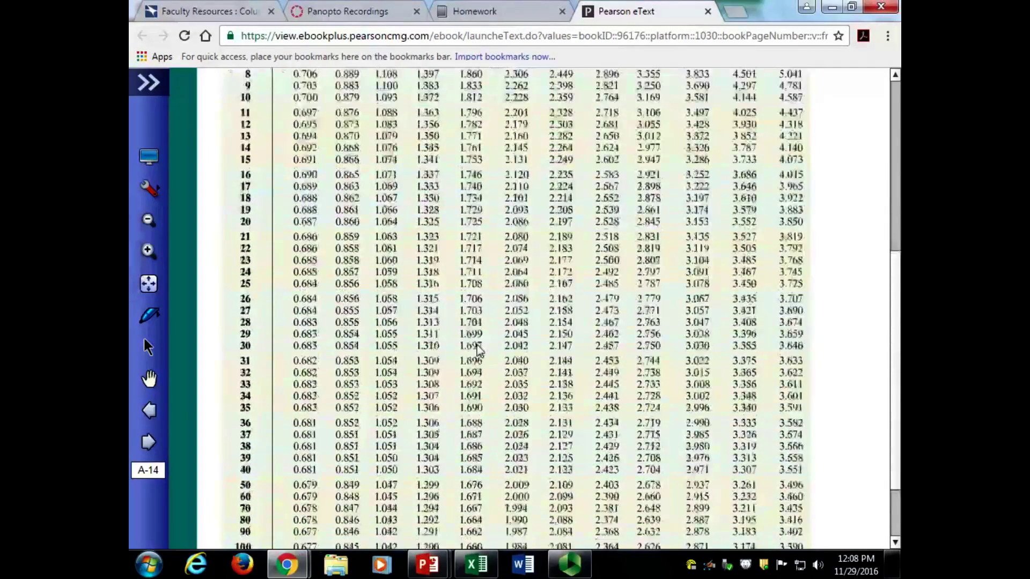
{"action": "scroll", "coordinate": [479, 348], "scroll_direction": "down", "scroll_amount": 2}
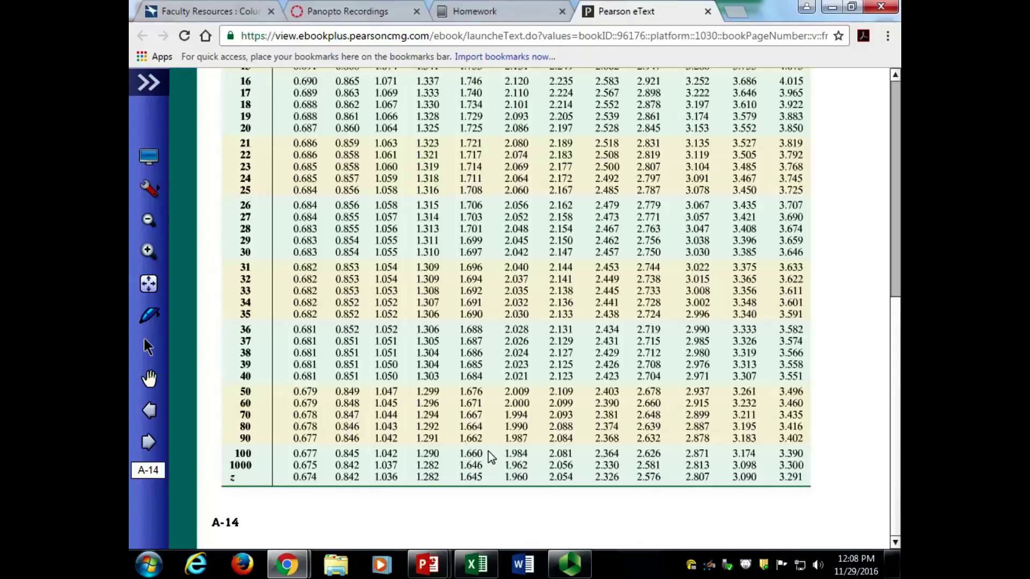
{"action": "scroll", "coordinate": [489, 456], "scroll_direction": "up", "scroll_amount": 2}
{"action": "scroll", "coordinate": [490, 456], "scroll_direction": "up", "scroll_amount": 4}
{"action": "scroll", "coordinate": [493, 445], "scroll_direction": "down", "scroll_amount": 5}
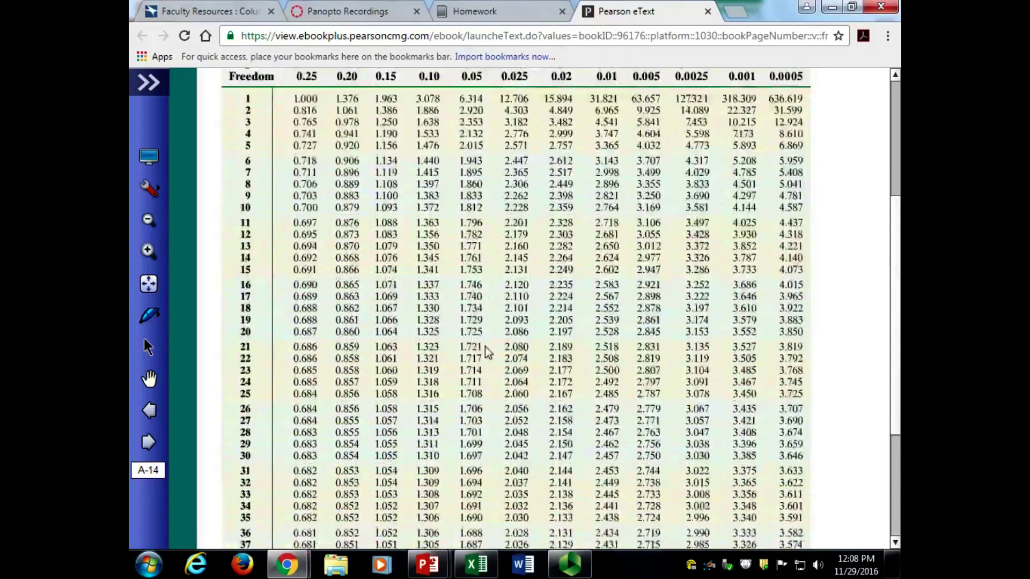
{"action": "scroll", "coordinate": [499, 434], "scroll_direction": "down", "scroll_amount": 2}
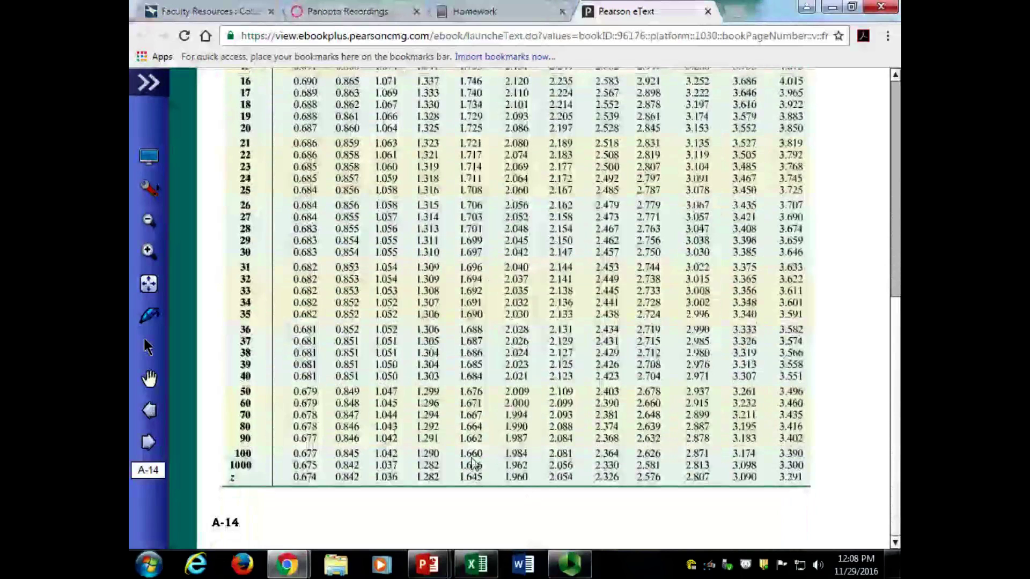
- Return to the Do Homework window and examine the 0.05 column for large degrees of freedom in its table of critical t-values
{"action": "left_click", "coordinate": [476, 563]}
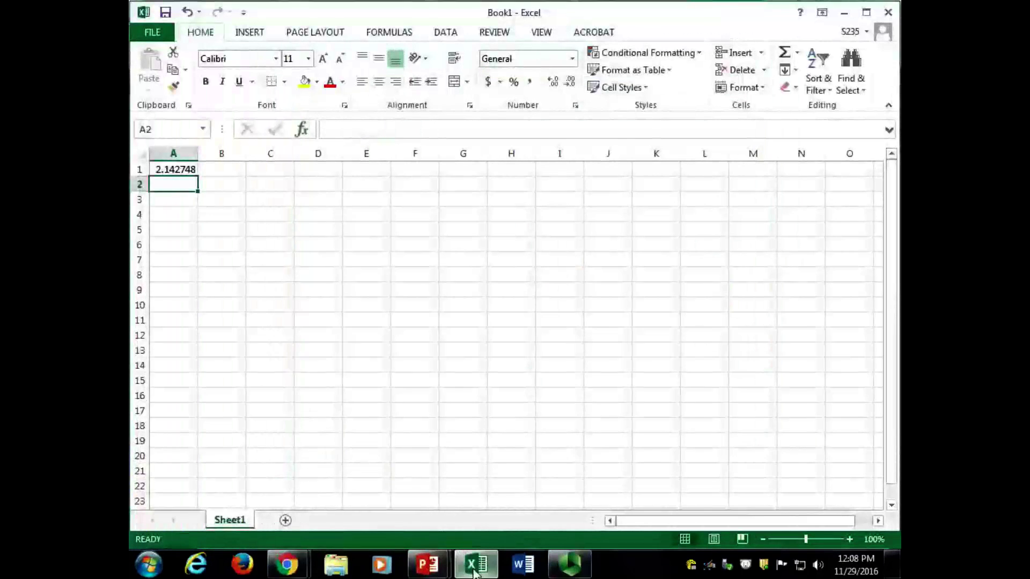
{"action": "mouse_move", "coordinate": [284, 565]}
{"action": "left_click", "coordinate": [362, 485]}
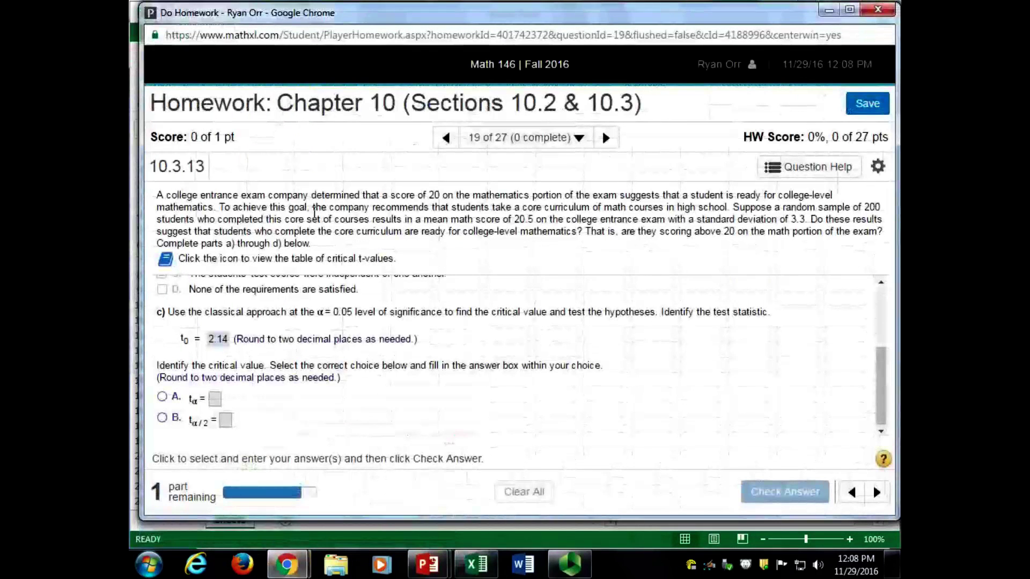
{"action": "left_click", "coordinate": [166, 259]}
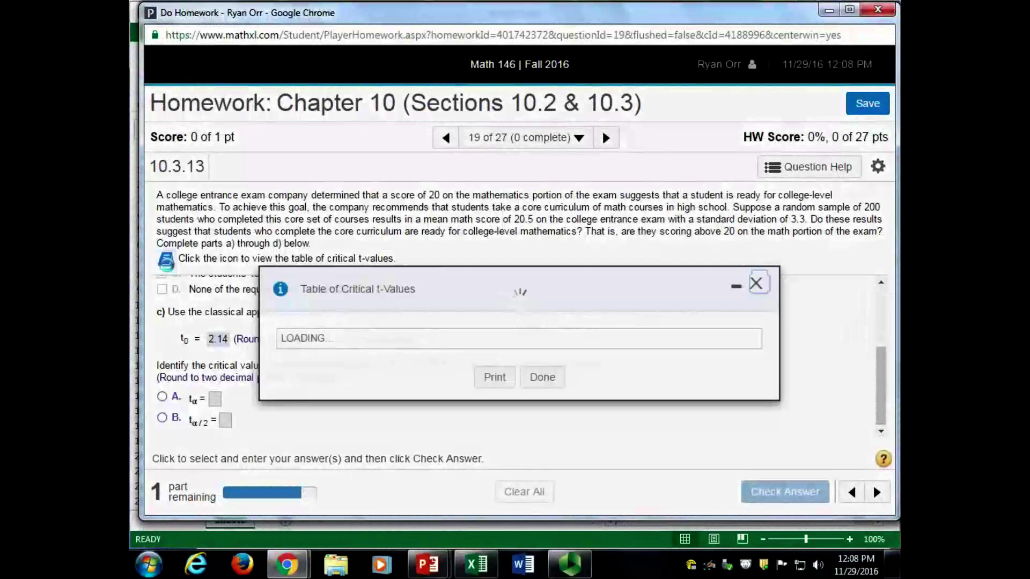
{"action": "scroll", "coordinate": [424, 389], "scroll_direction": "down", "scroll_amount": 10}
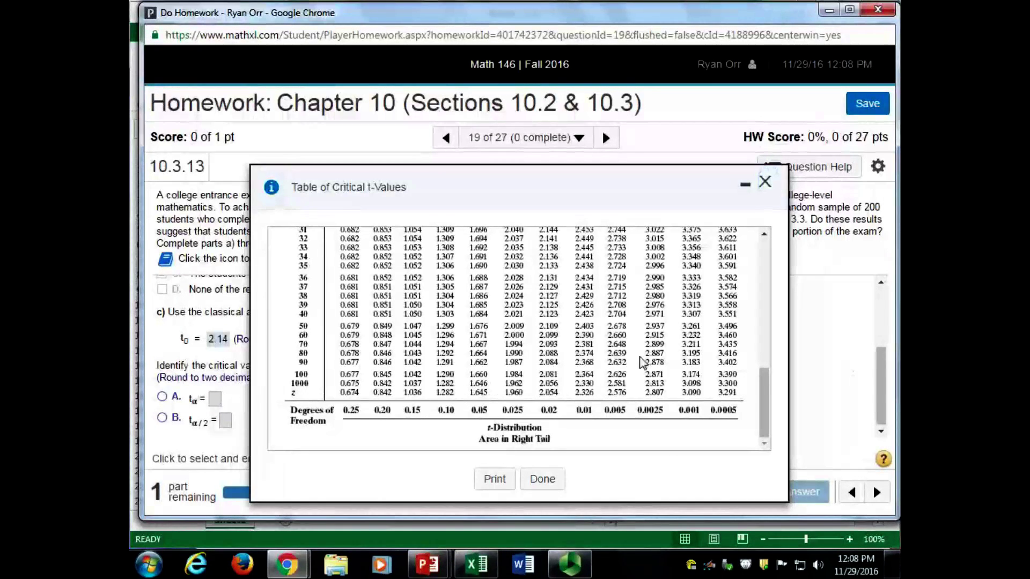
{"action": "left_click", "coordinate": [543, 479]}
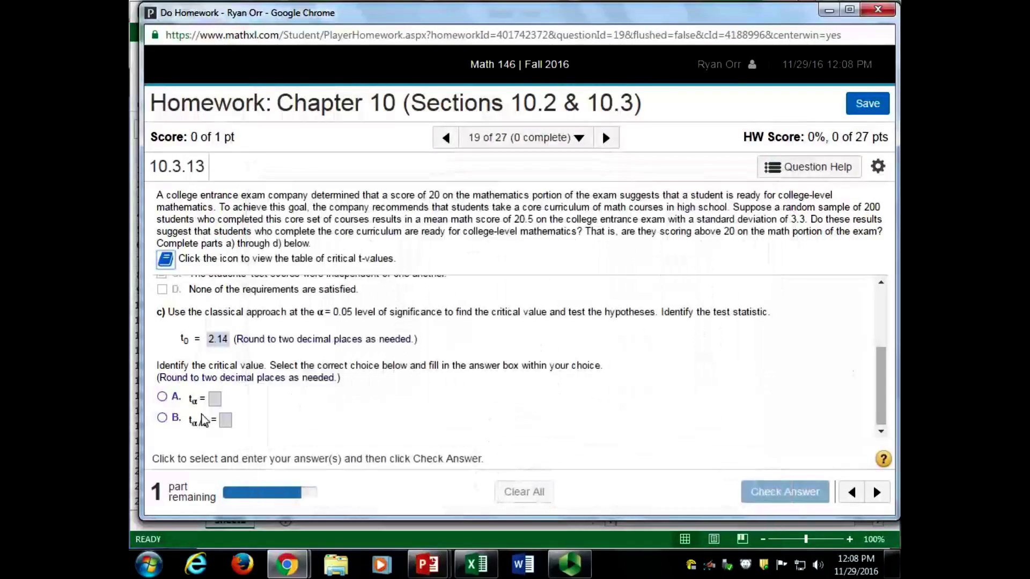
- Choose option A for the critical value in part c, enter tα = 1.66 with reference to the t-table, and check the answer
{"action": "left_click", "coordinate": [162, 400]}
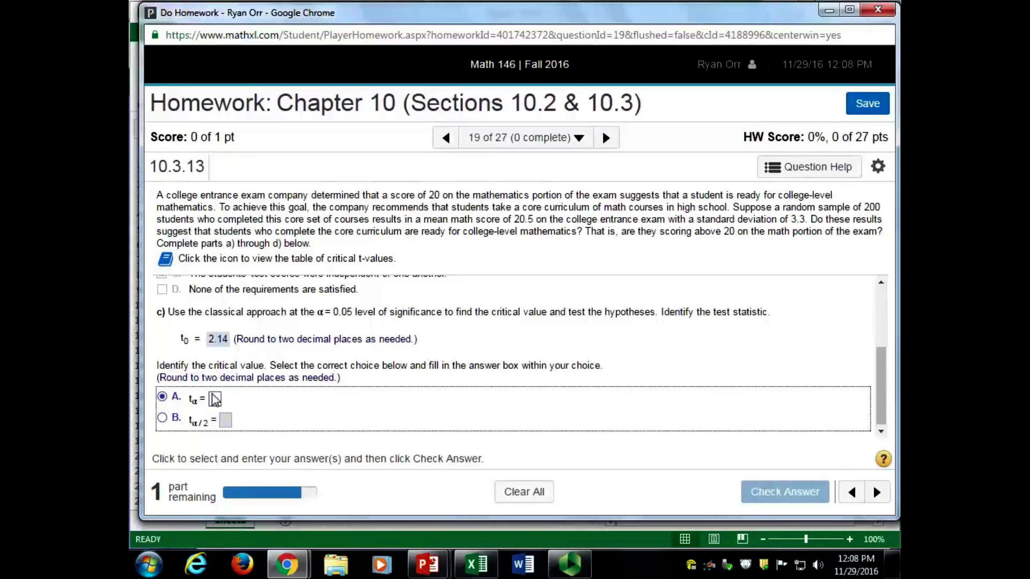
{"action": "left_click", "coordinate": [215, 399]}
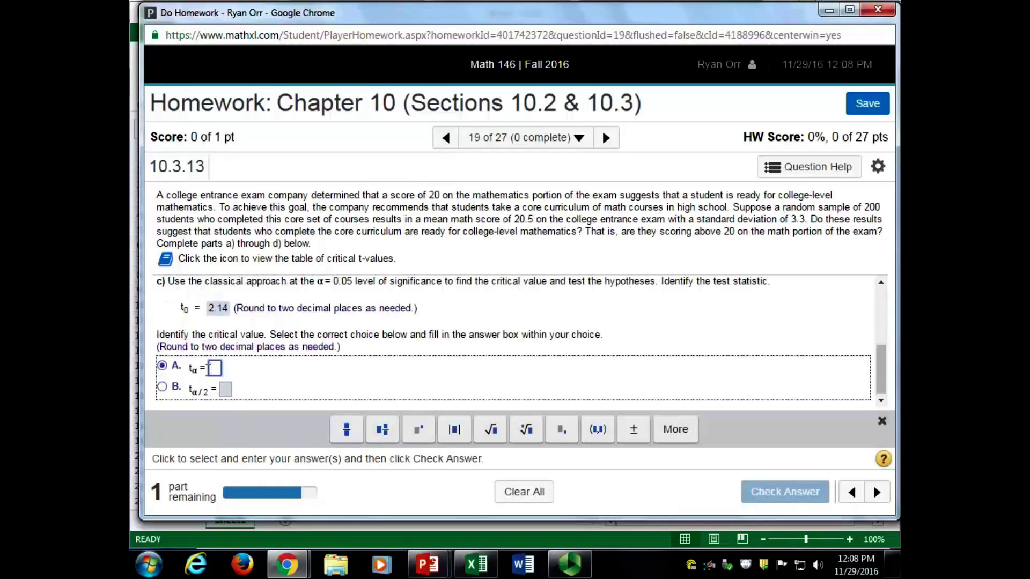
{"action": "type", "text": "1.666"}
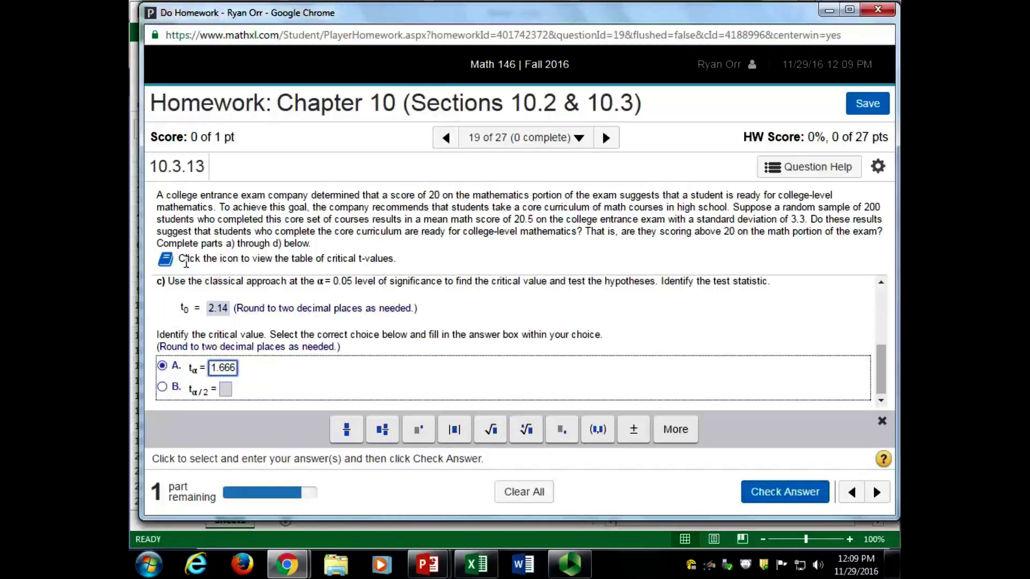
{"action": "left_click", "coordinate": [166, 260]}
{"action": "scroll", "coordinate": [429, 359], "scroll_direction": "down", "scroll_amount": 10}
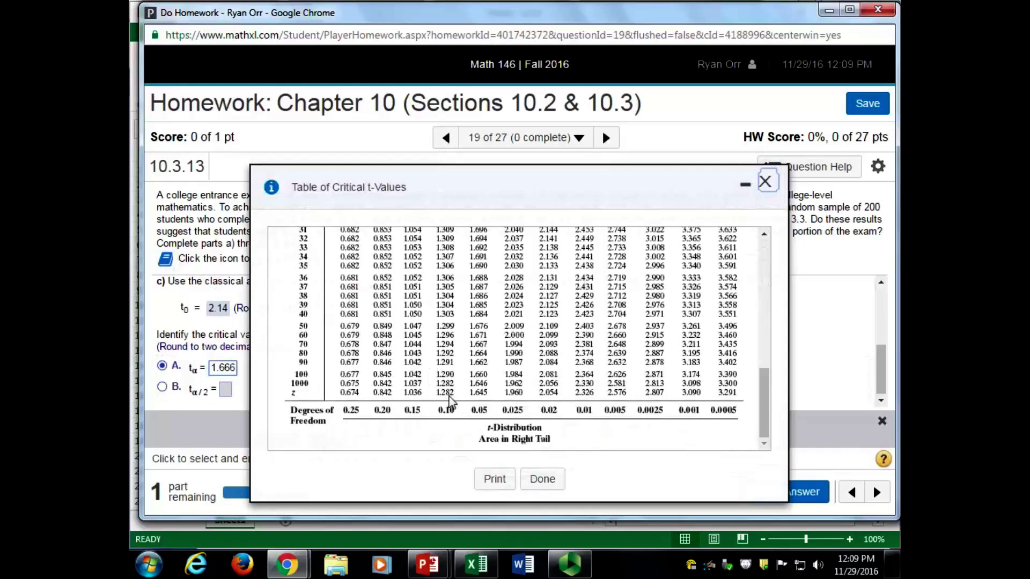
{"action": "left_click", "coordinate": [240, 374]}
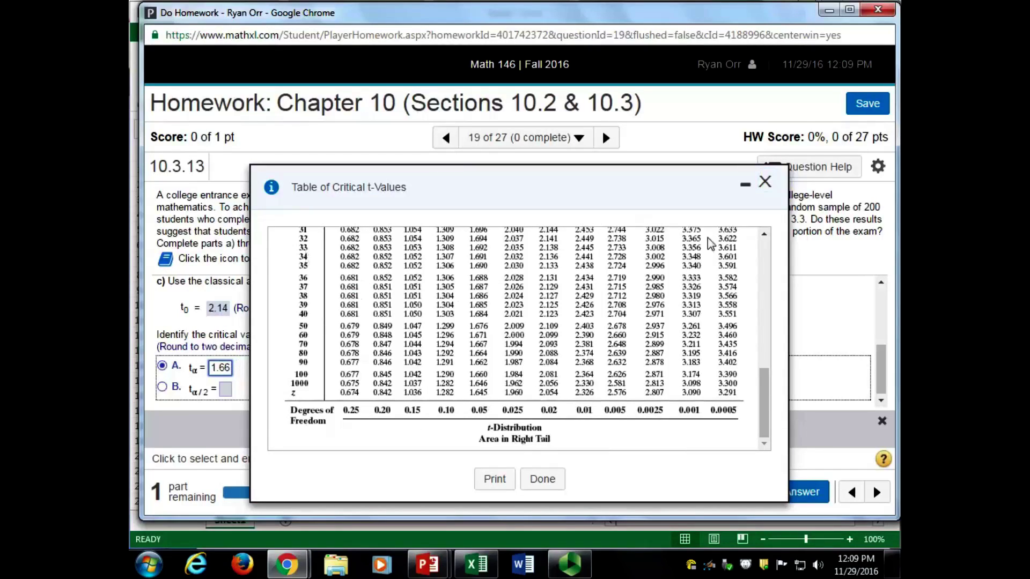
{"action": "left_click", "coordinate": [765, 181]}
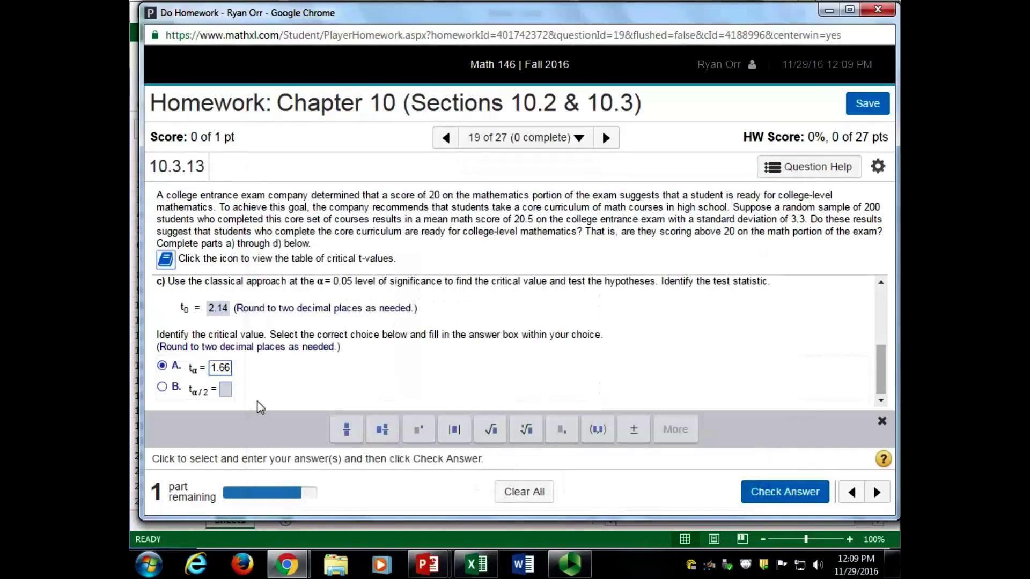
{"action": "left_click", "coordinate": [781, 493]}
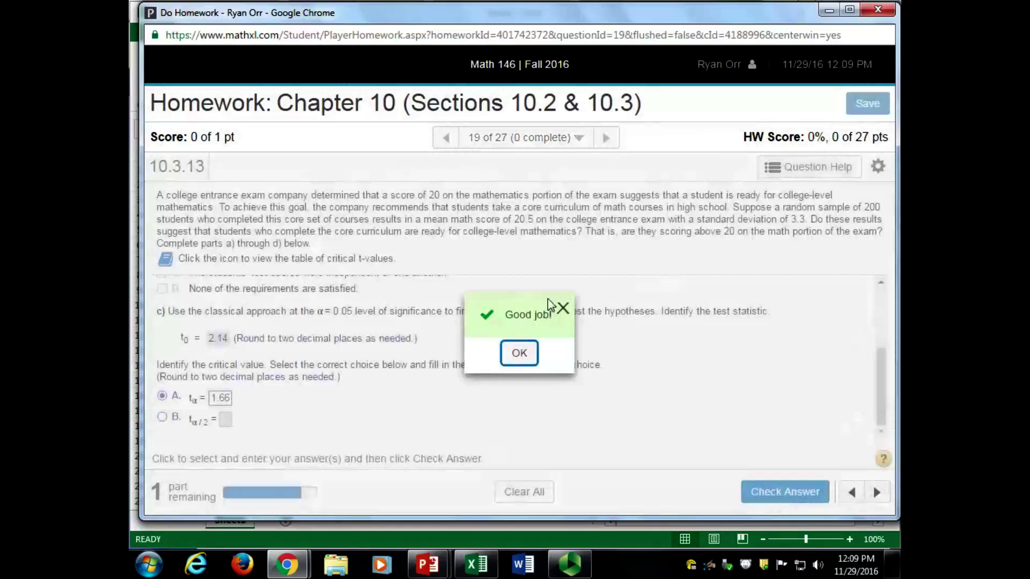
{"action": "left_click", "coordinate": [536, 354]}
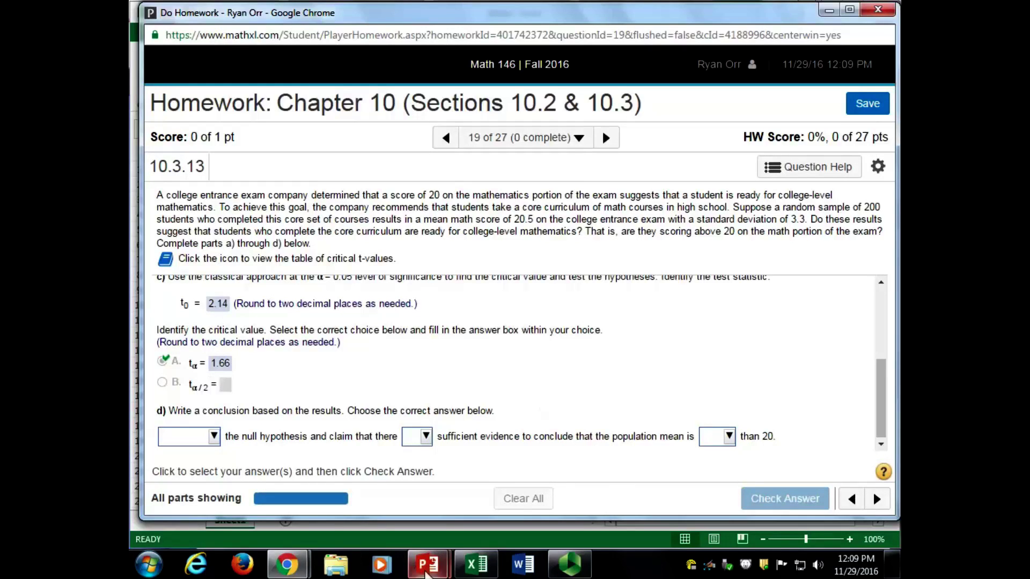
- Consult the PowerPoint sketch, complete homework part d with "Reject", "is" and "greater", and check the answer
{"action": "mouse_move", "coordinate": [428, 565]}
{"action": "left_click", "coordinate": [430, 461]}
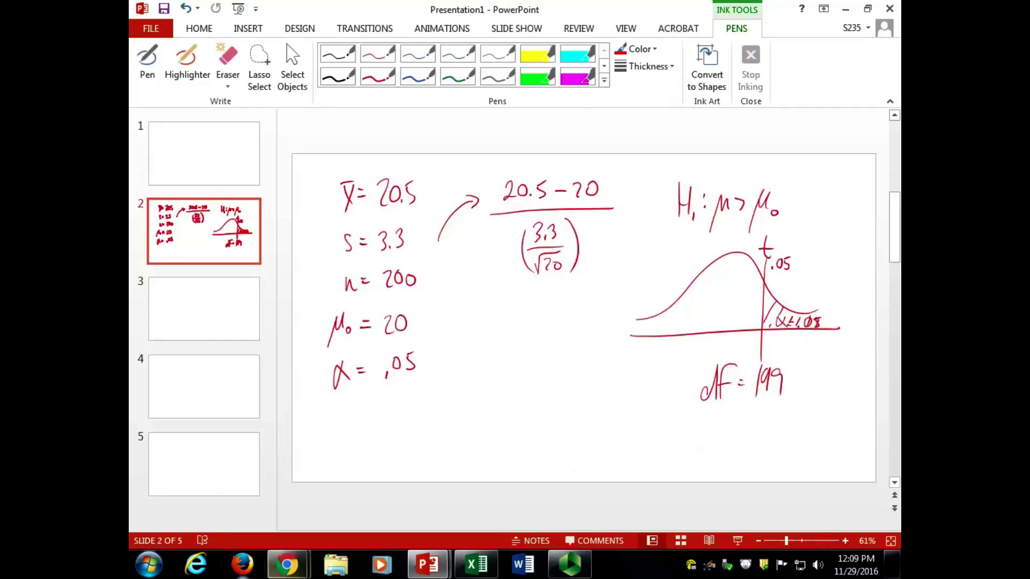
{"action": "mouse_move", "coordinate": [287, 564]}
{"action": "left_click", "coordinate": [359, 504]}
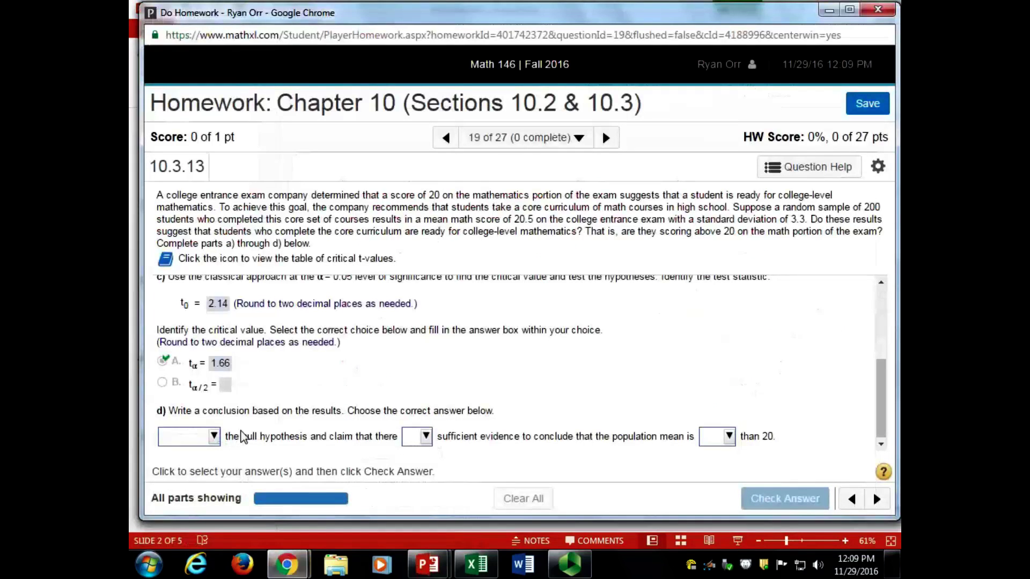
{"action": "left_click", "coordinate": [214, 437]}
{"action": "left_click", "coordinate": [203, 493]}
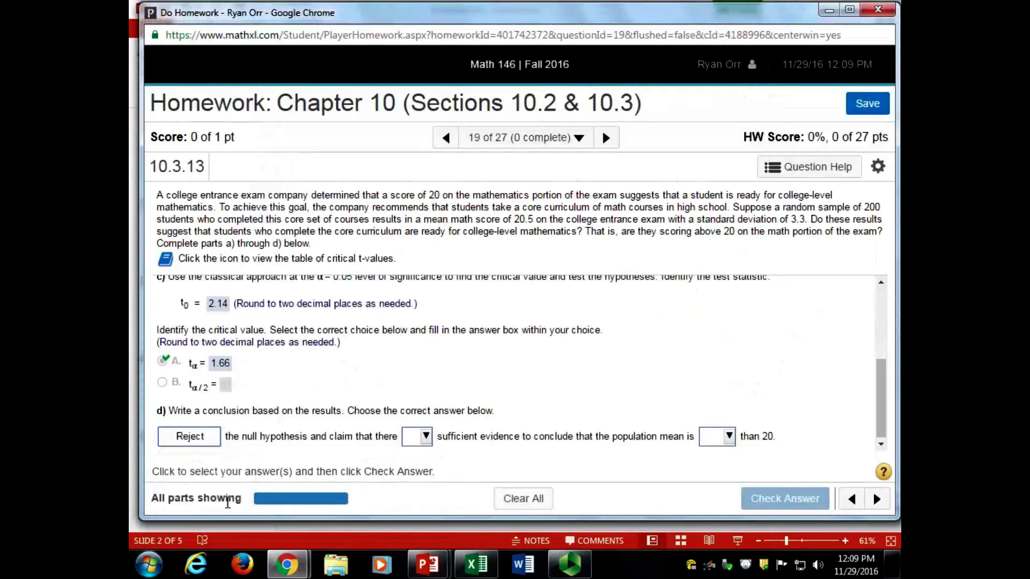
{"action": "left_click", "coordinate": [424, 438]}
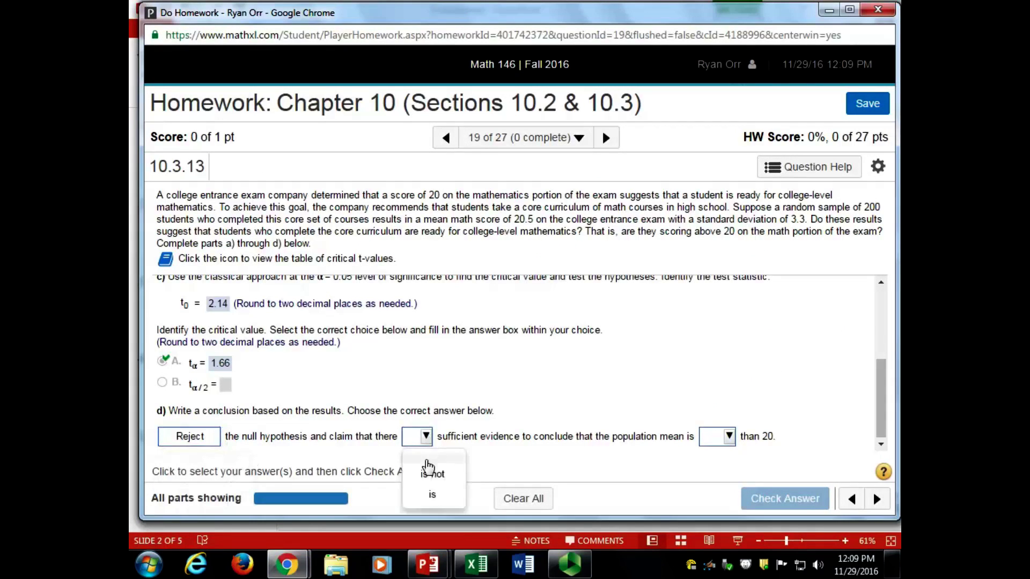
{"action": "left_click", "coordinate": [436, 494]}
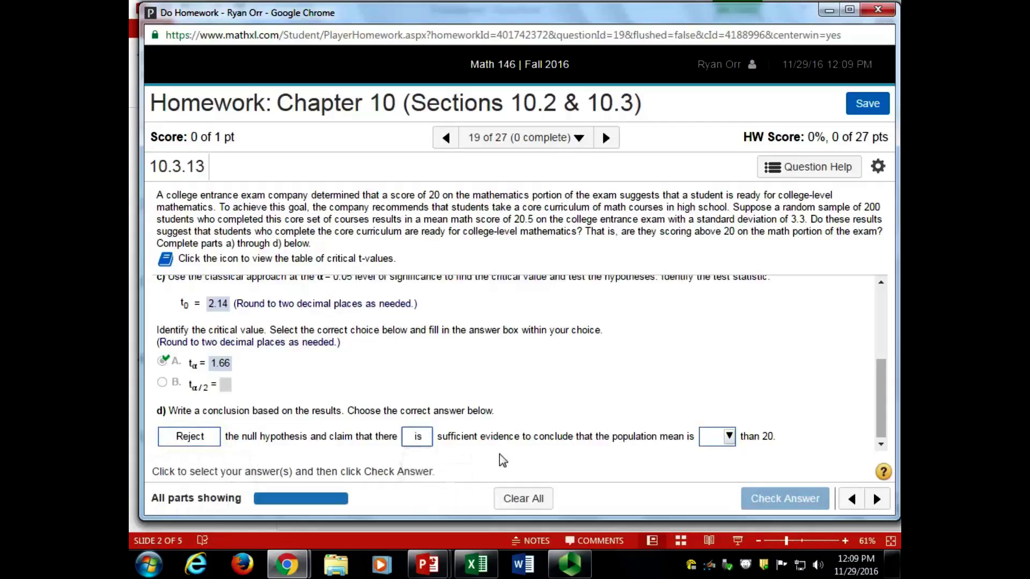
{"action": "left_click", "coordinate": [725, 436]}
{"action": "left_click", "coordinate": [743, 478]}
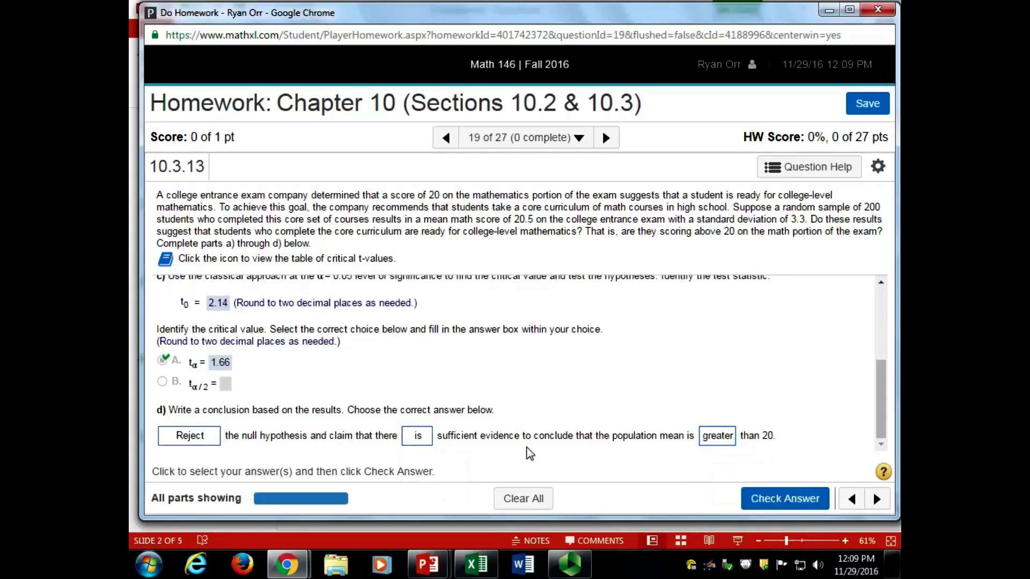
{"action": "left_click", "coordinate": [751, 498]}
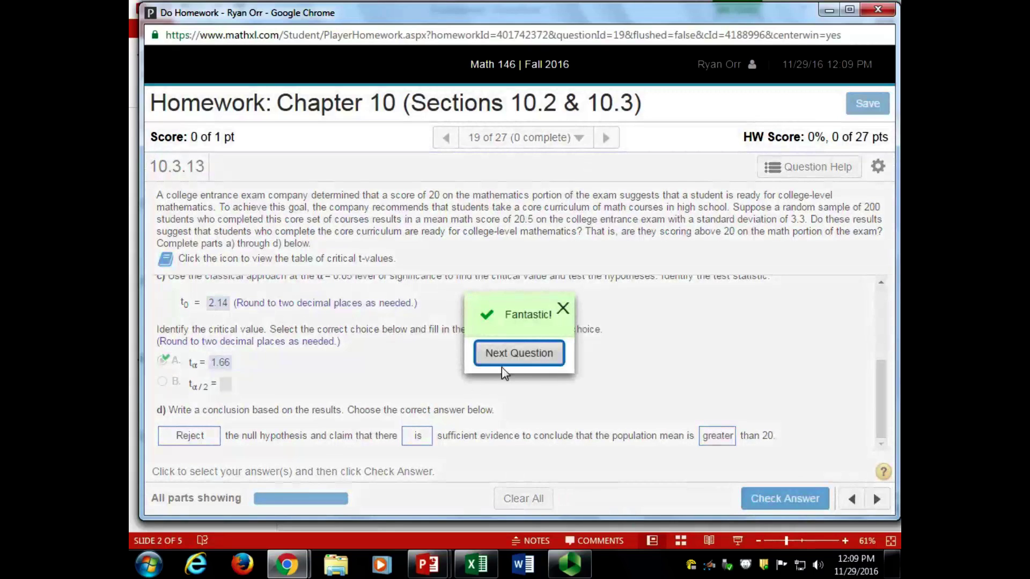
{"action": "left_click", "coordinate": [564, 307]}
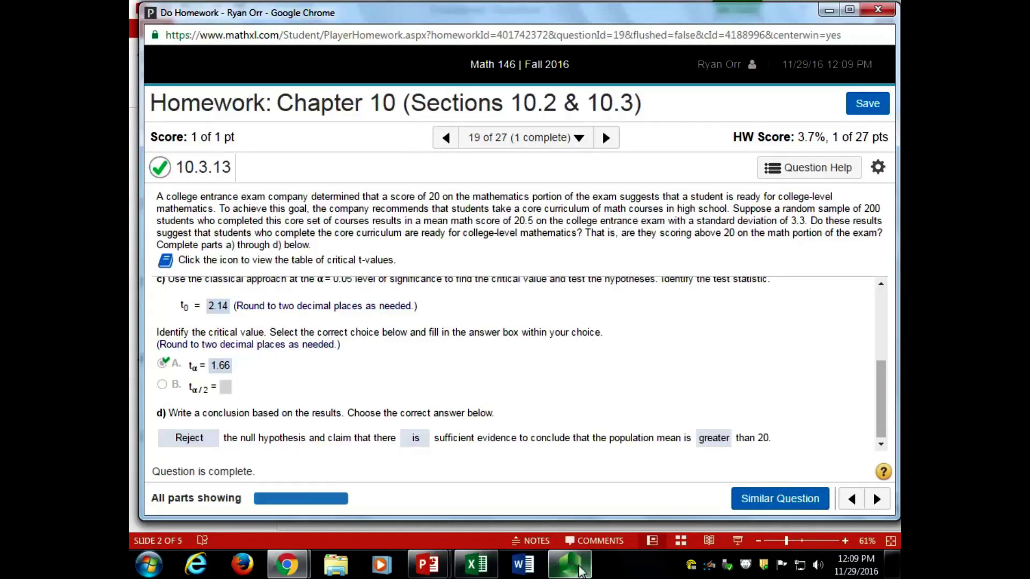
- Switch to Panopto and stop the ongoing lecture recording
{"action": "key", "text": "alt+Tab"}
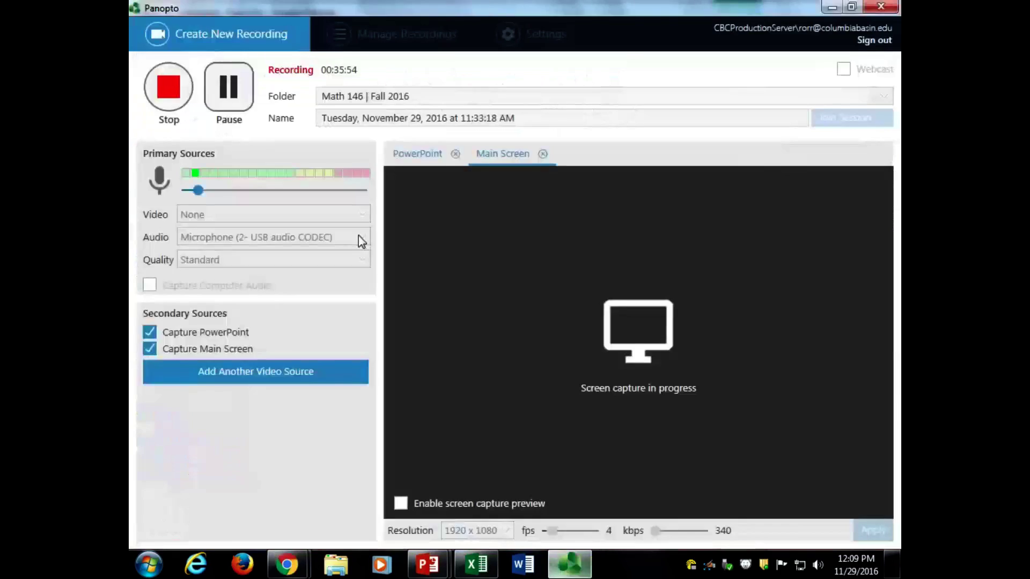
{"action": "left_click", "coordinate": [170, 85]}
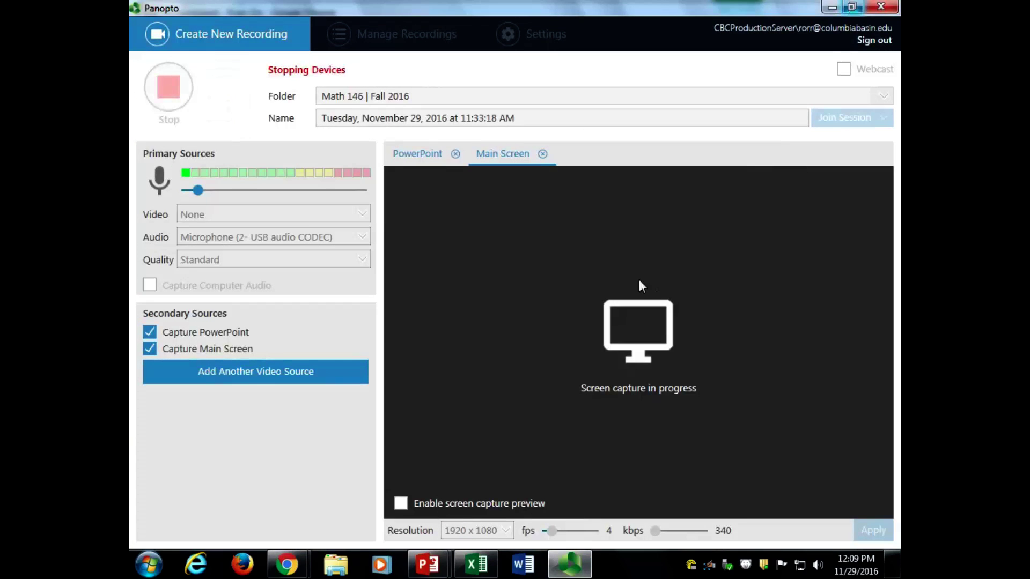